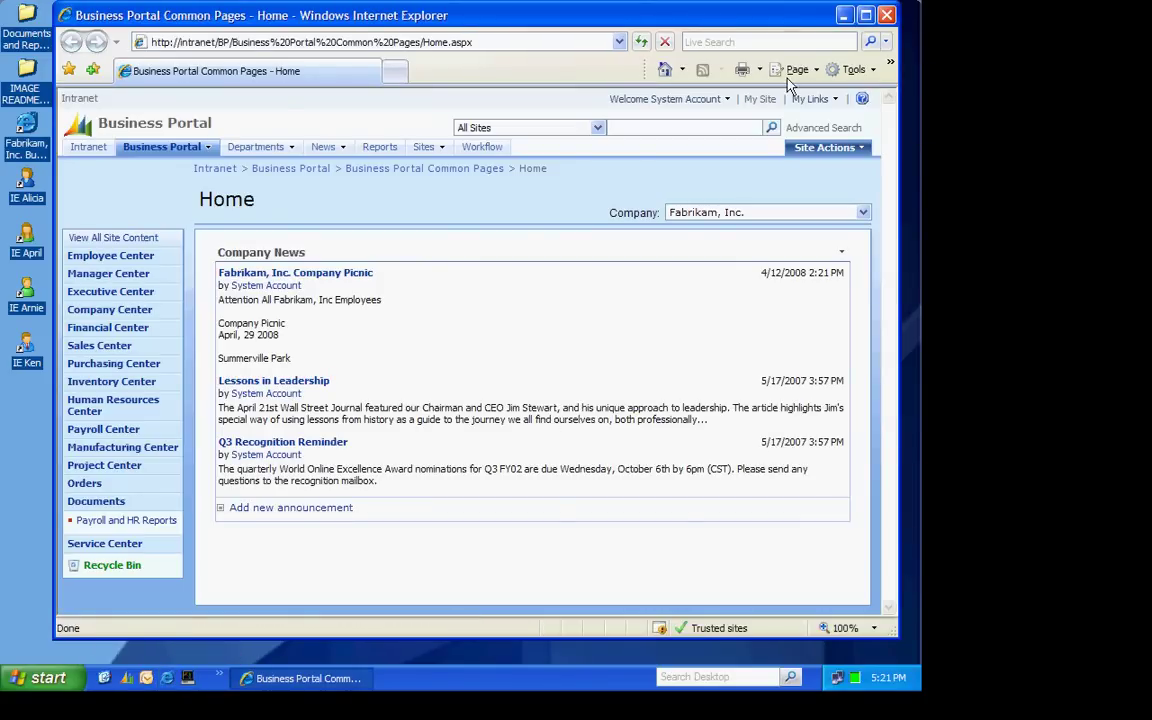
# Maximize the browser and go to KPI management through Site Settings
pyautogui.click(866, 15)
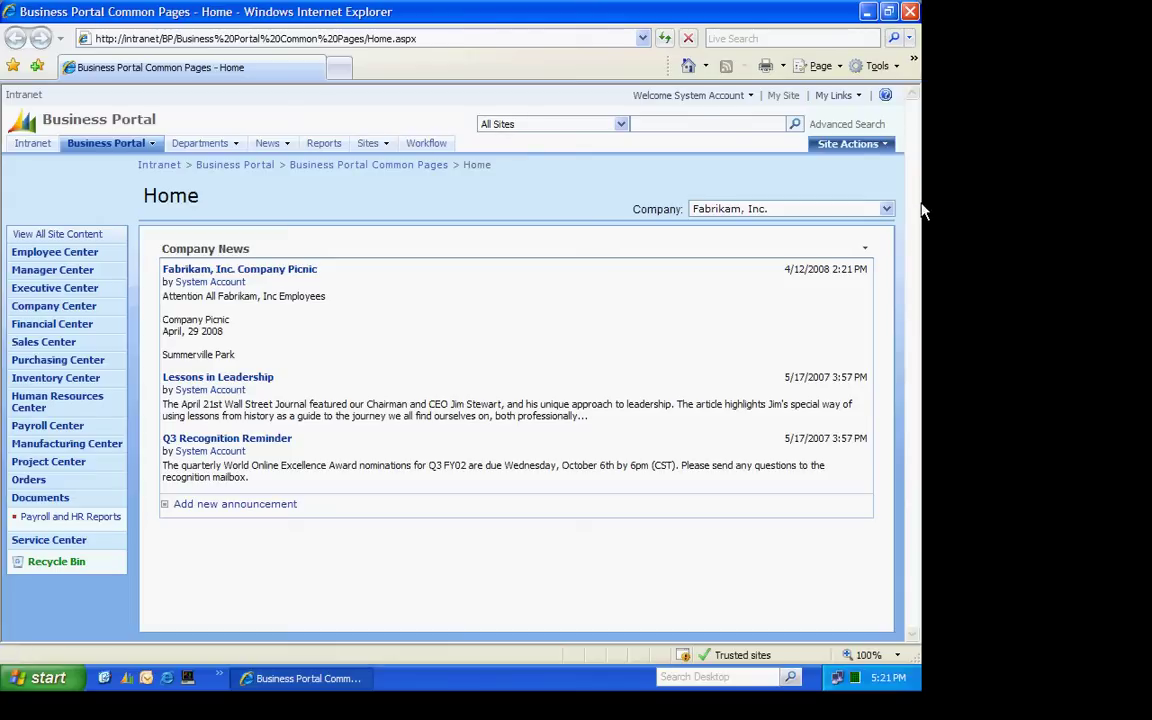
pyautogui.click(848, 144)
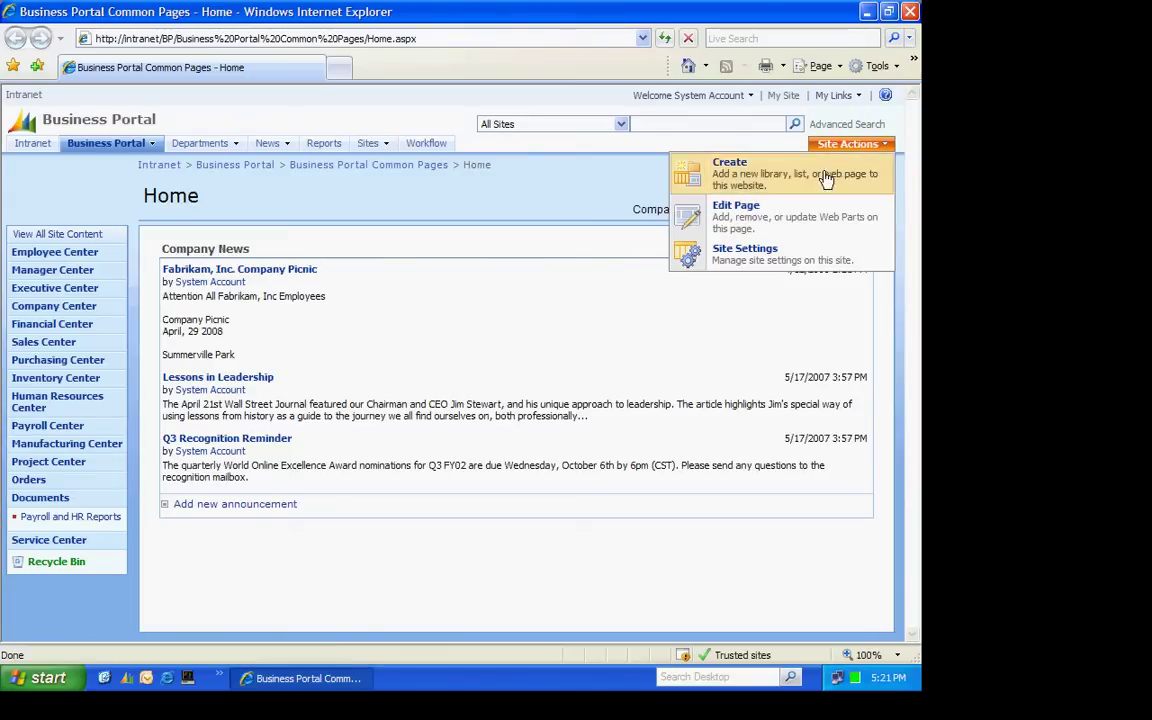
pyautogui.click(769, 261)
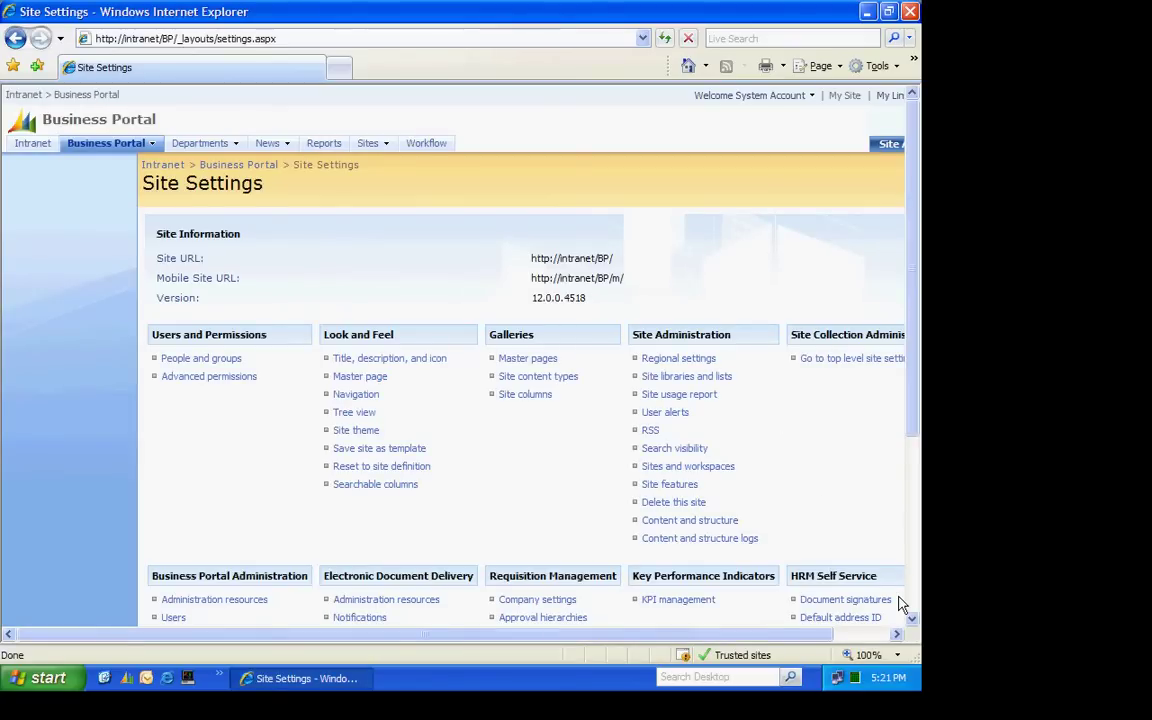
pyautogui.click(678, 601)
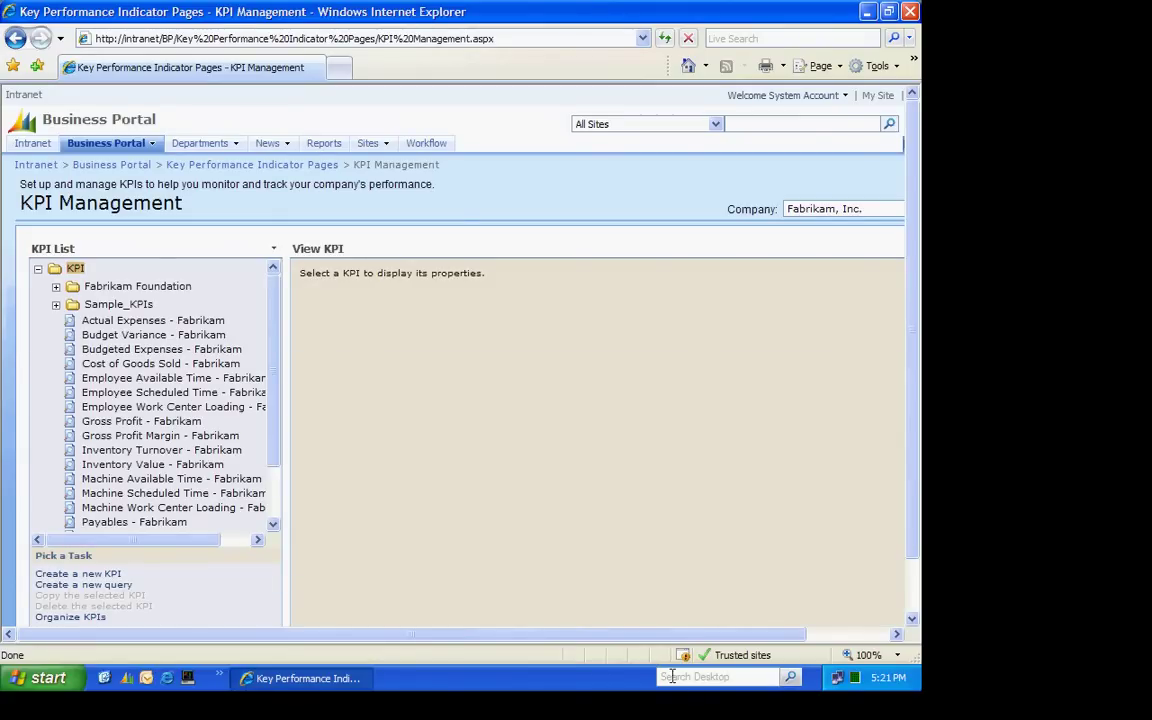
# Create a KPI folder named 'The Phone Company' in the KPI organizer
pyautogui.click(55, 618)
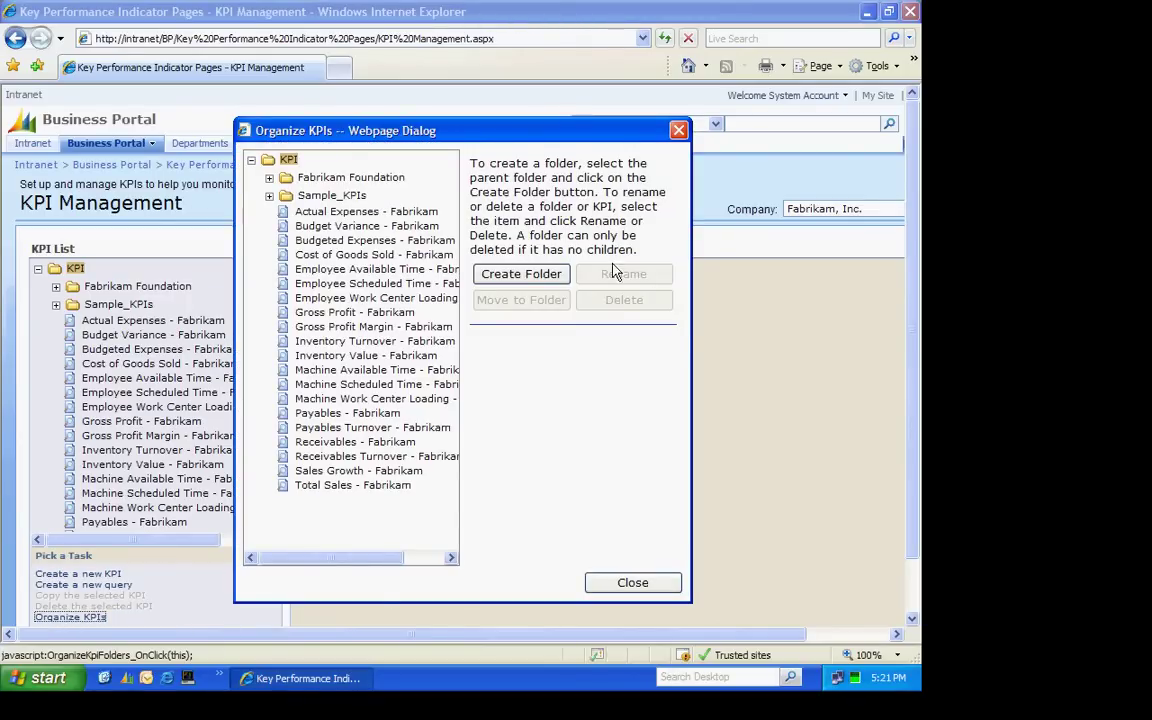
pyautogui.click(512, 280)
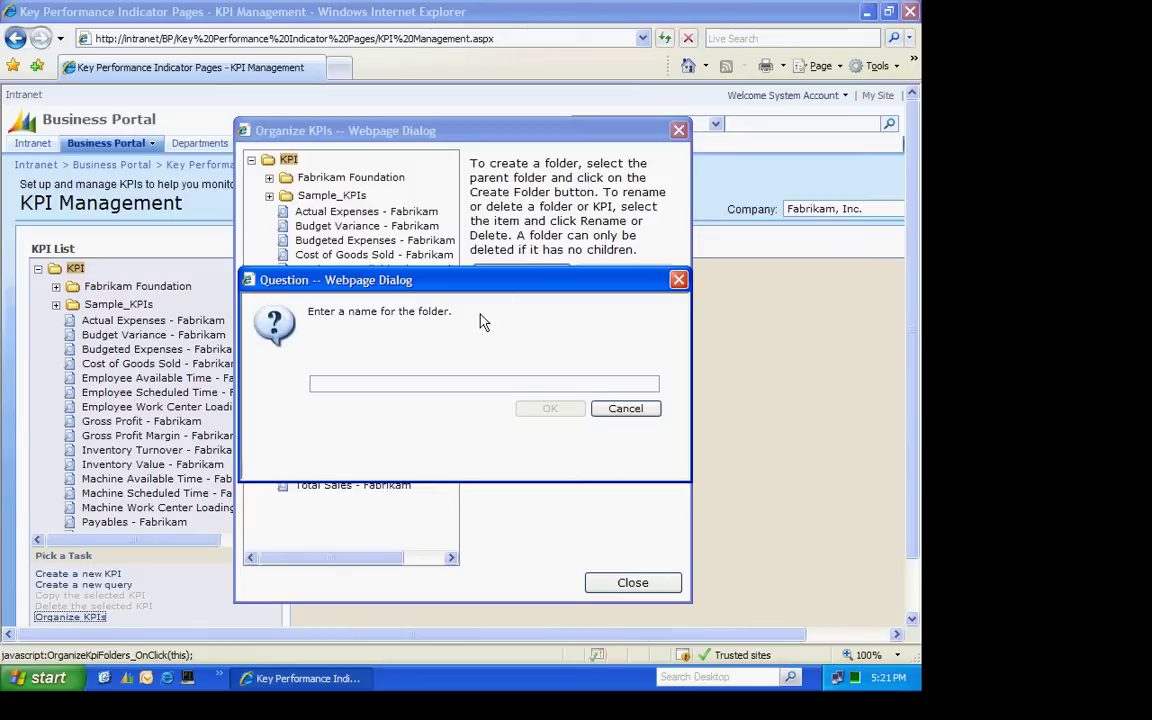
pyautogui.write('The ')
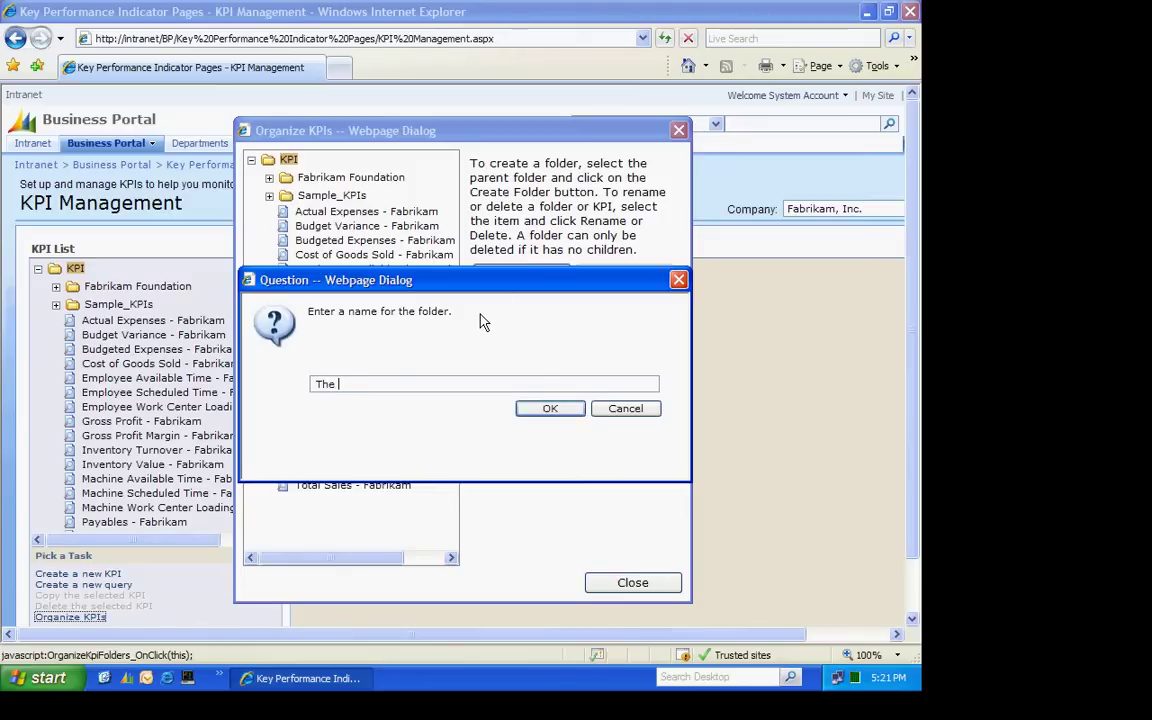
pyautogui.write('Phone Company')
pyautogui.click(551, 409)
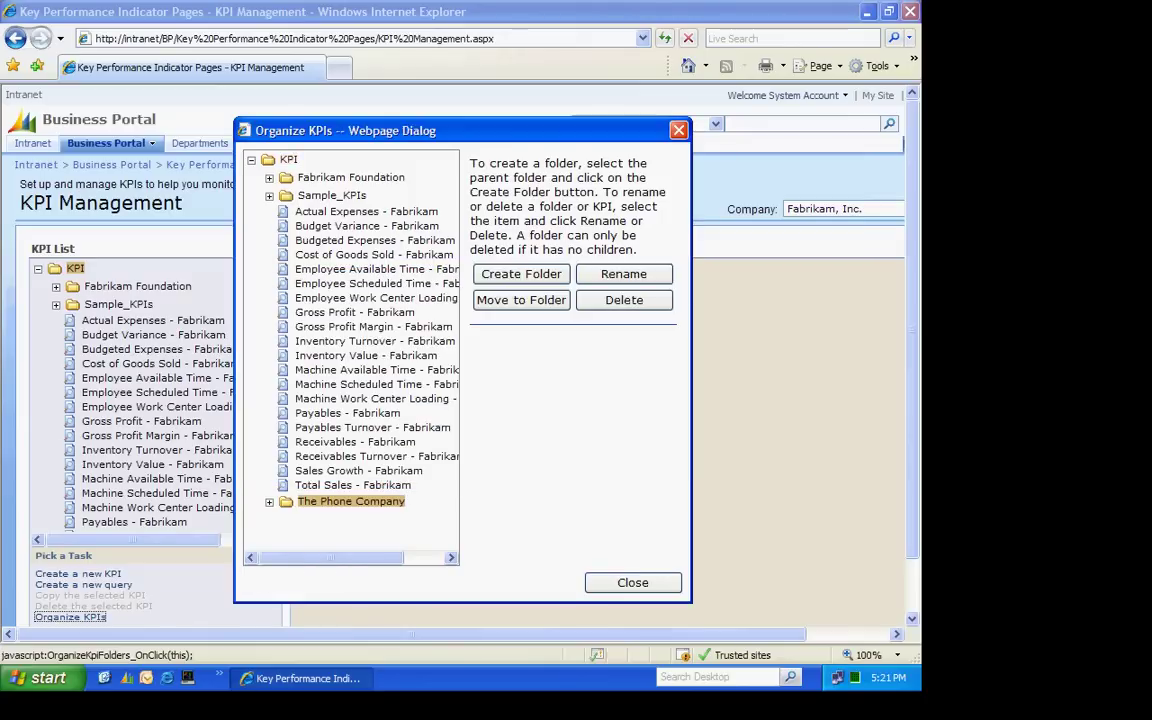
pyautogui.click(632, 582)
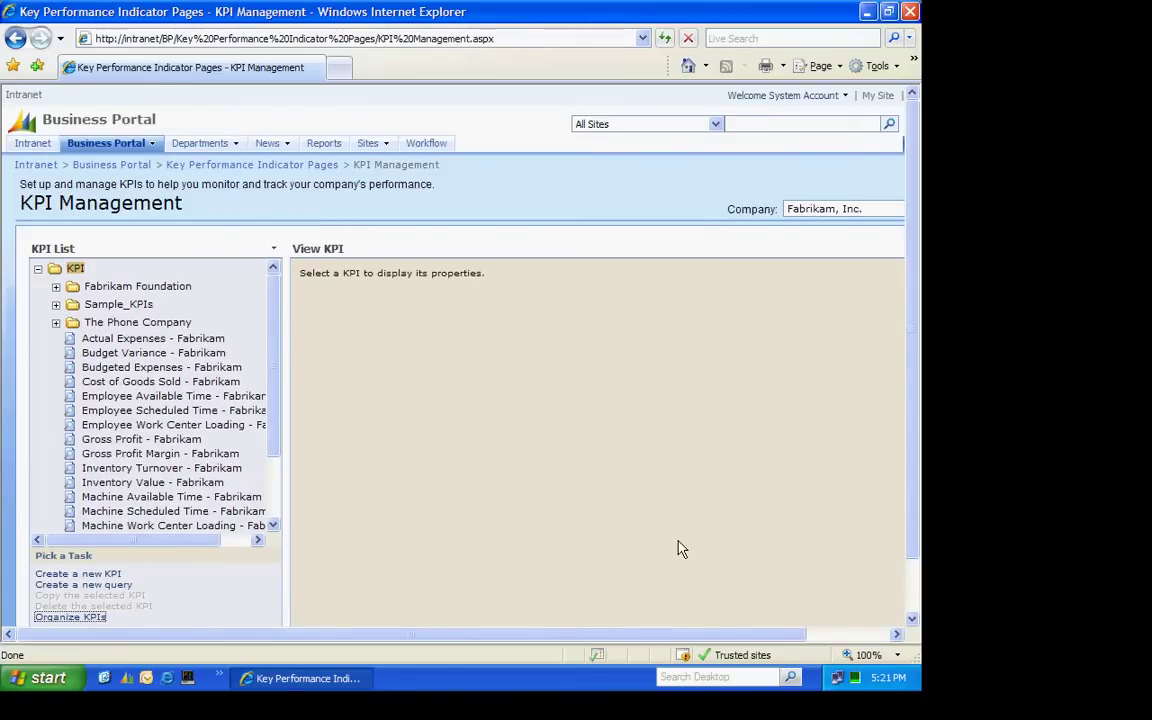
# Copy the Total Sales - Fabrikam KPI as 'Total Sales - PHONE' into The Phone Company folder
pyautogui.click(107, 323)
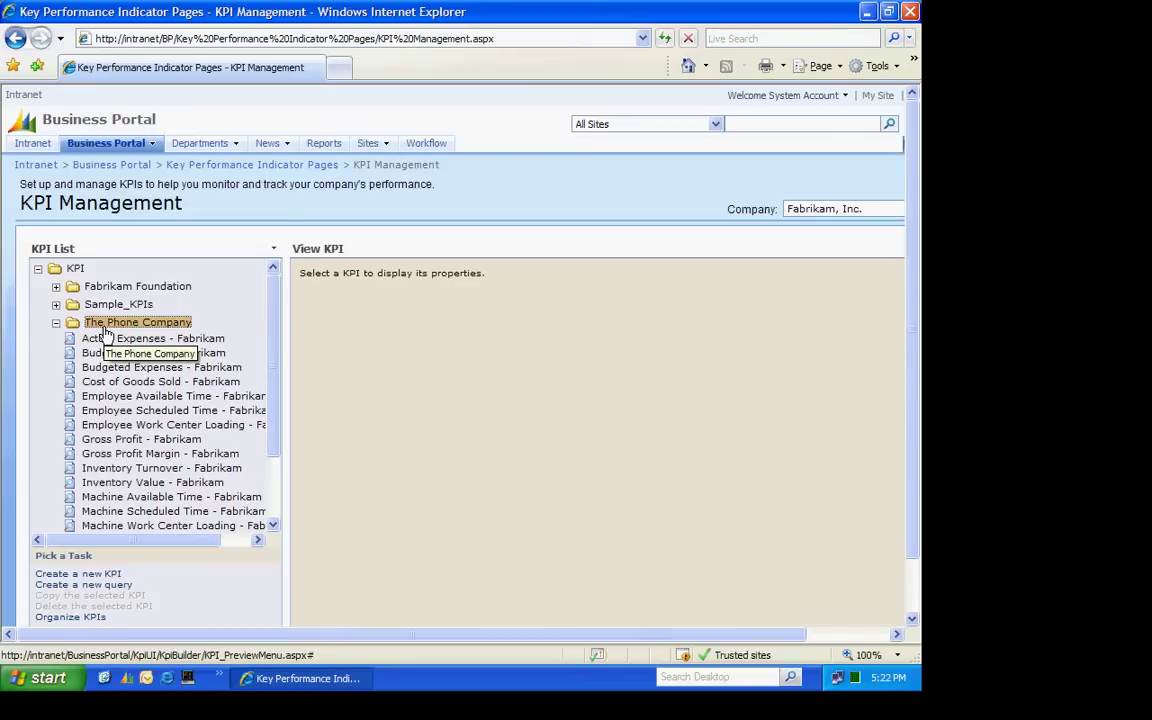
pyautogui.click(270, 515)
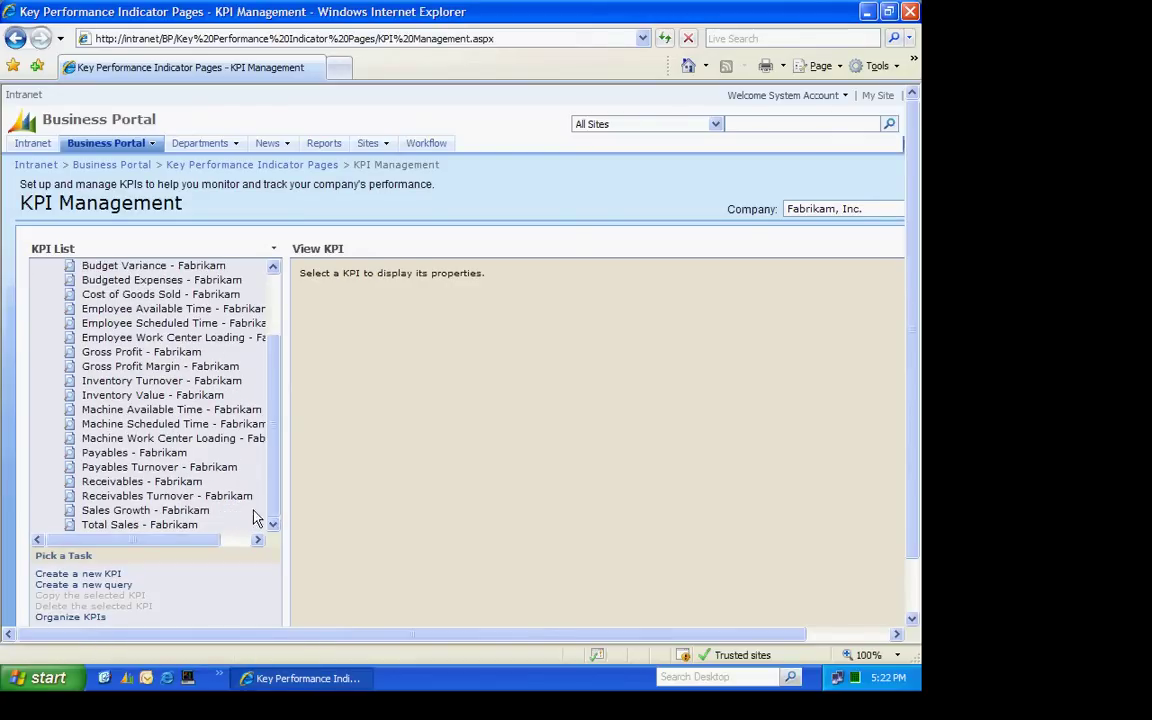
pyautogui.click(118, 526)
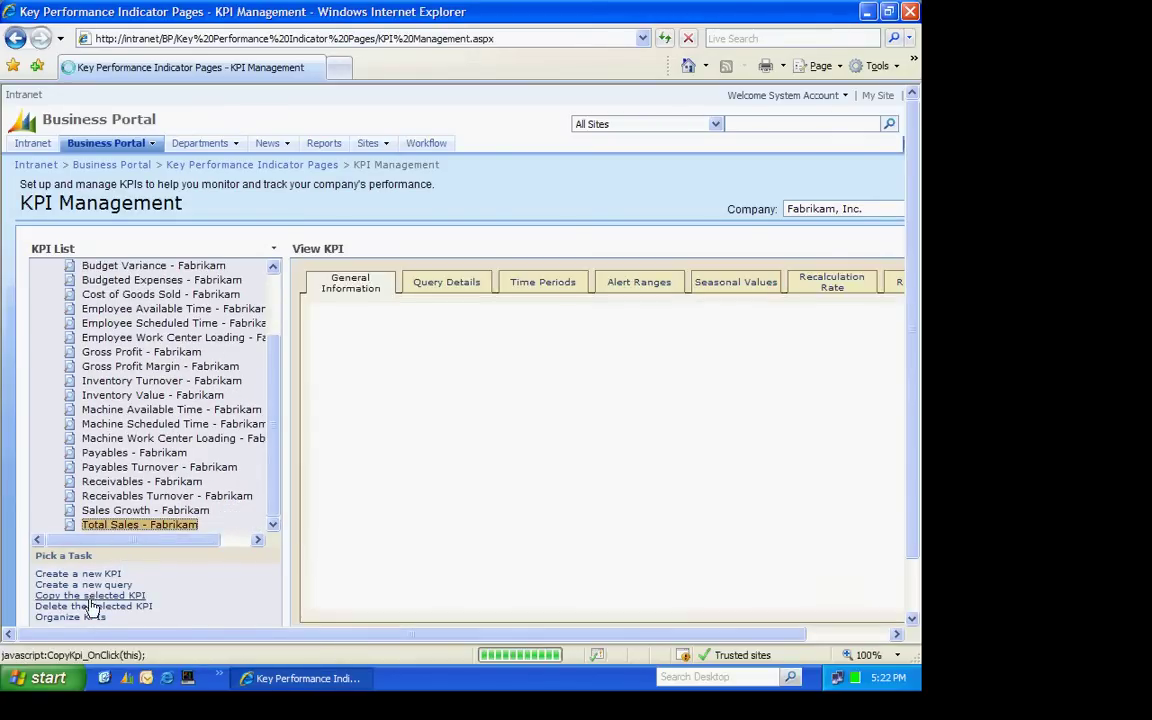
pyautogui.click(89, 597)
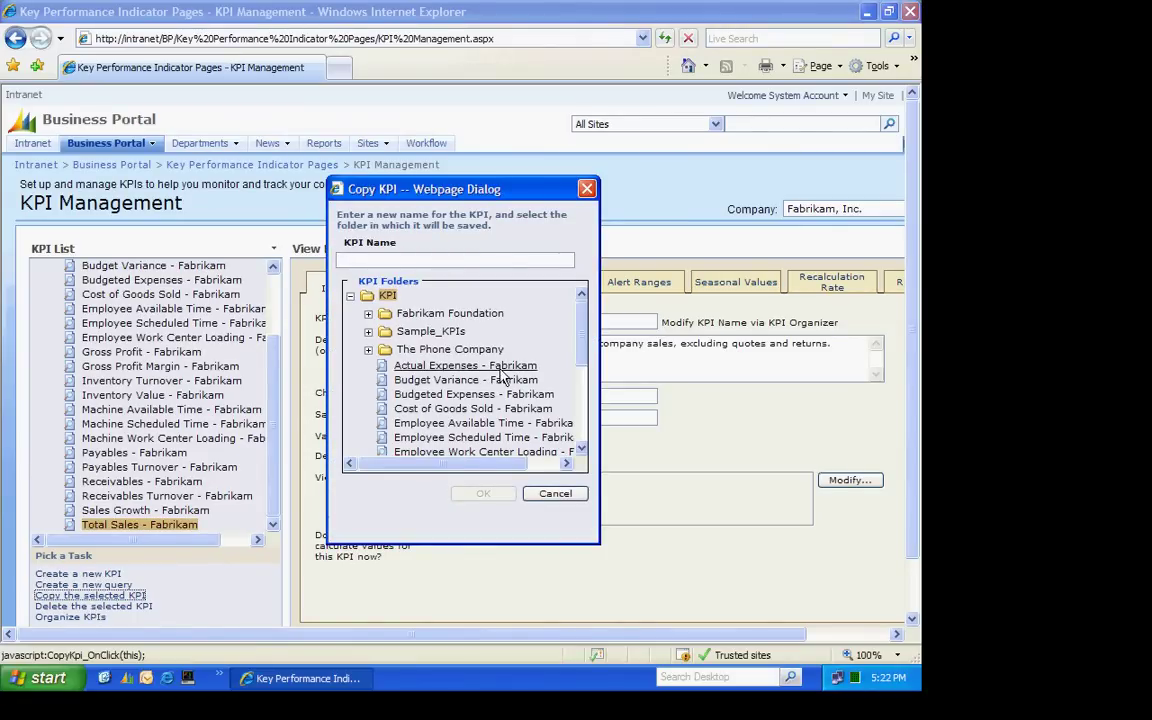
pyautogui.write('Total Sales - PHONE')
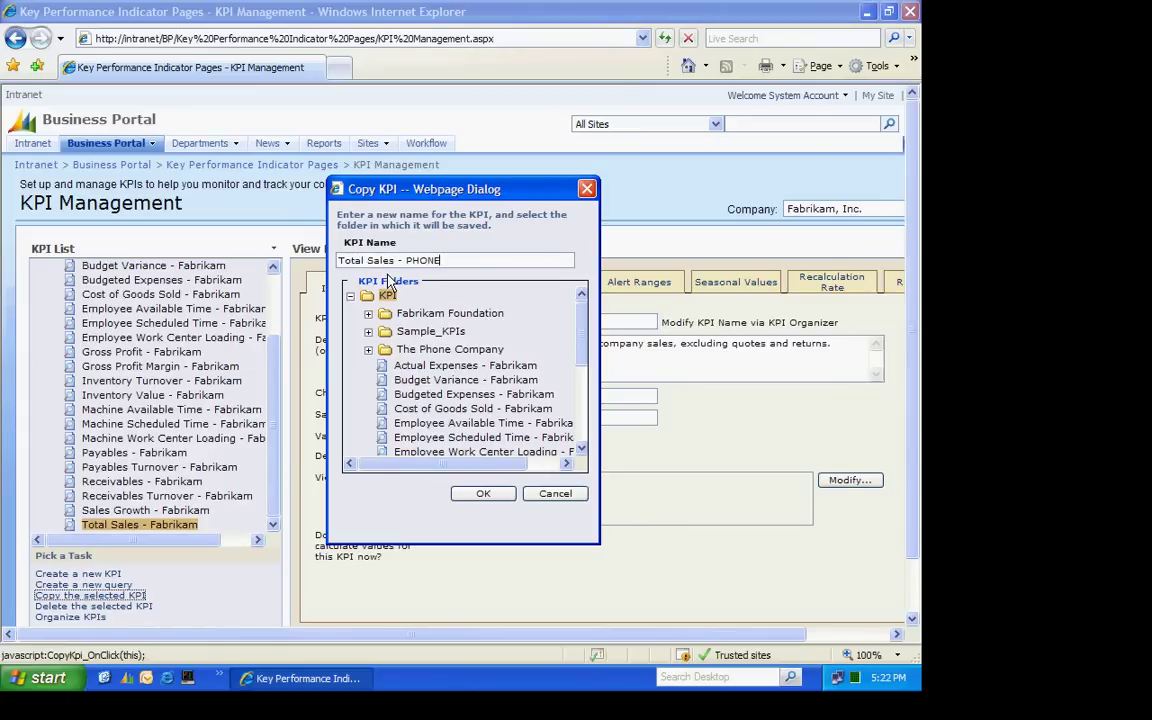
pyautogui.click(440, 349)
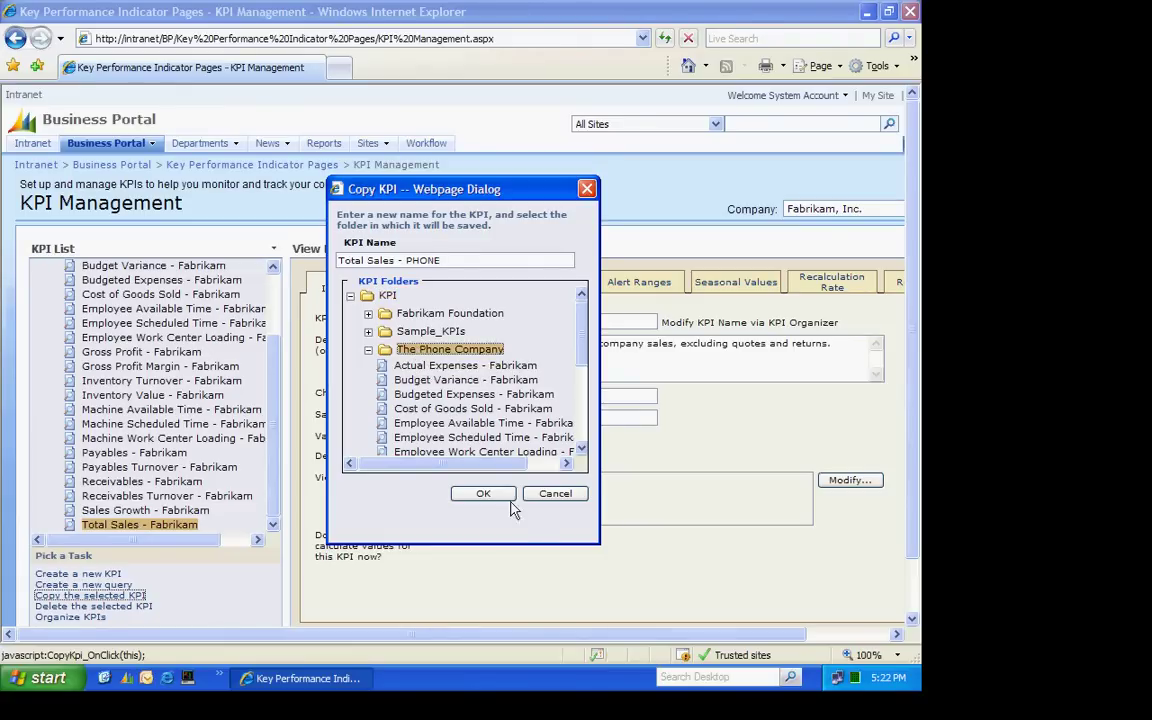
pyautogui.click(477, 500)
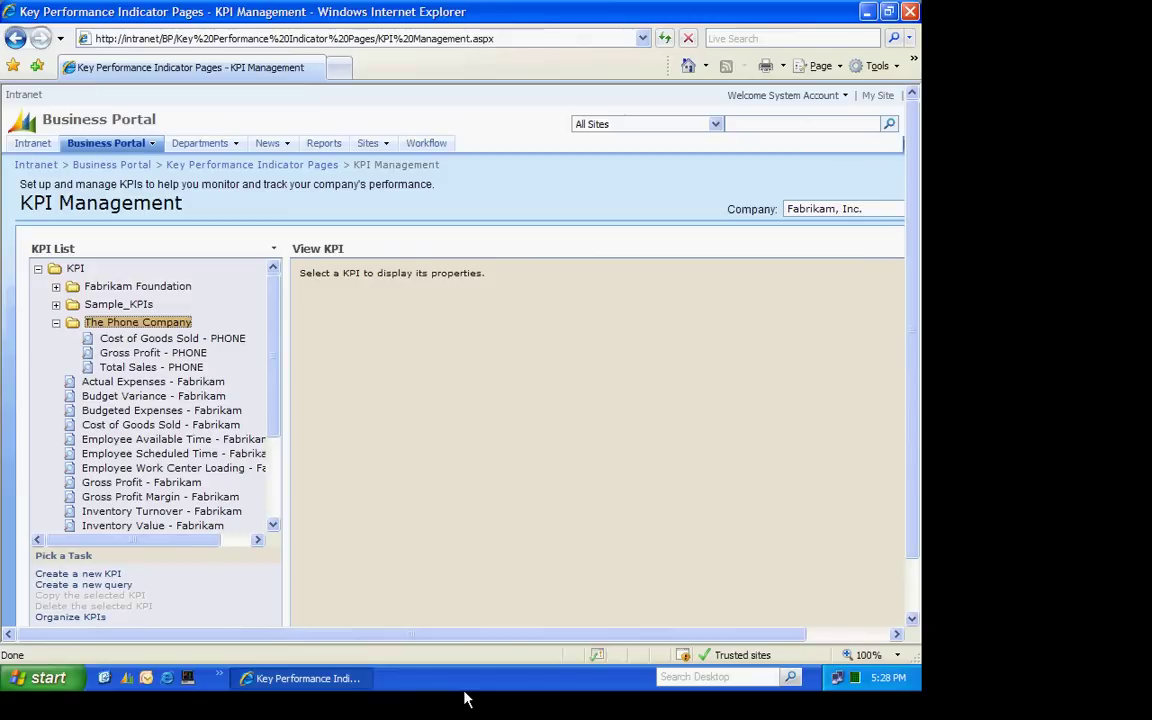
# Review Total Sales - PHONE query details and the Gross Profit - PHONE equation, then reselect Total Sales - PHONE
pyautogui.click(122, 367)
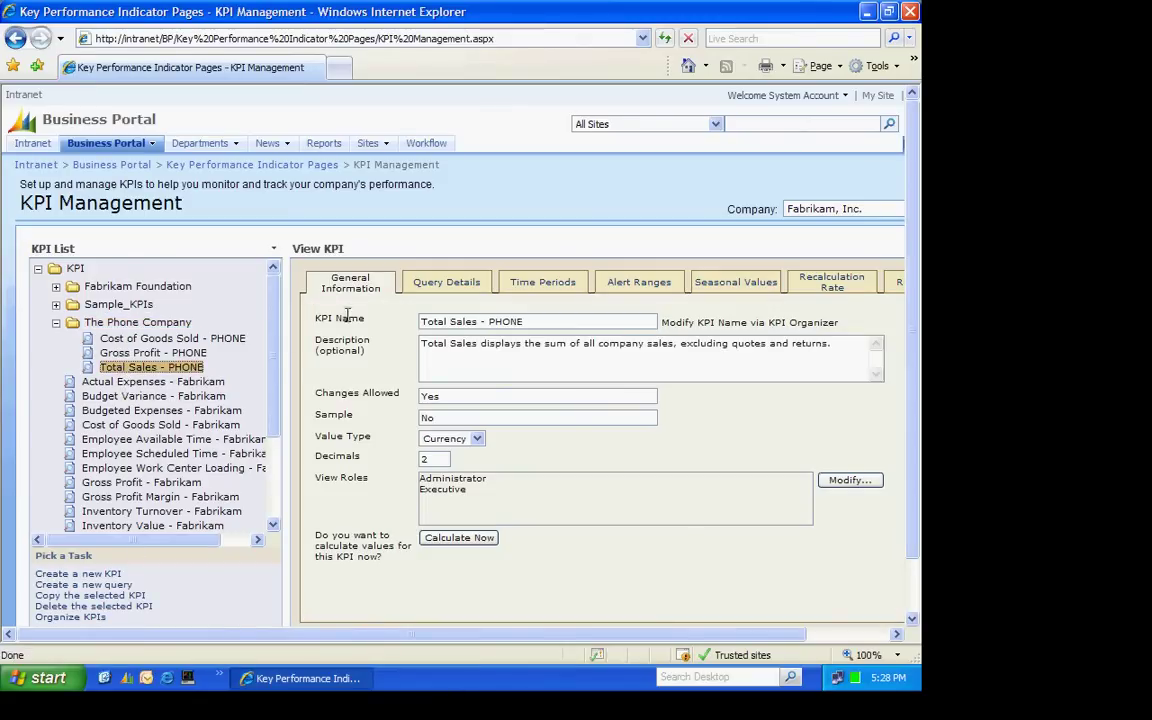
pyautogui.click(450, 283)
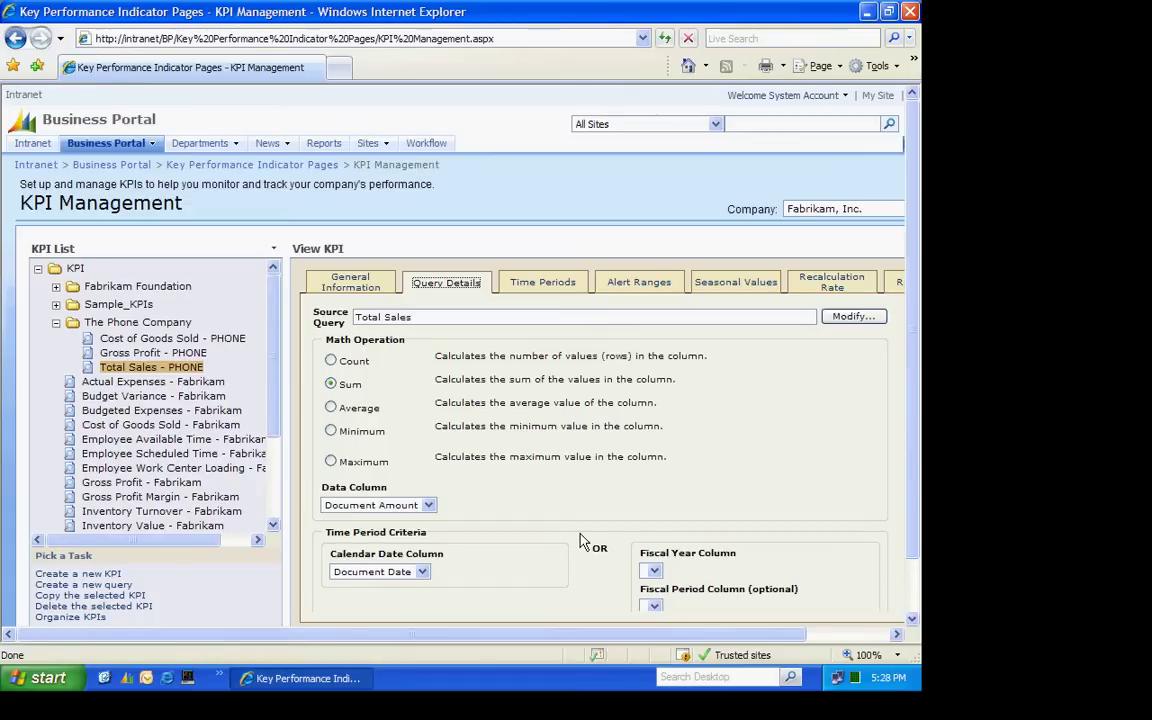
pyautogui.click(148, 354)
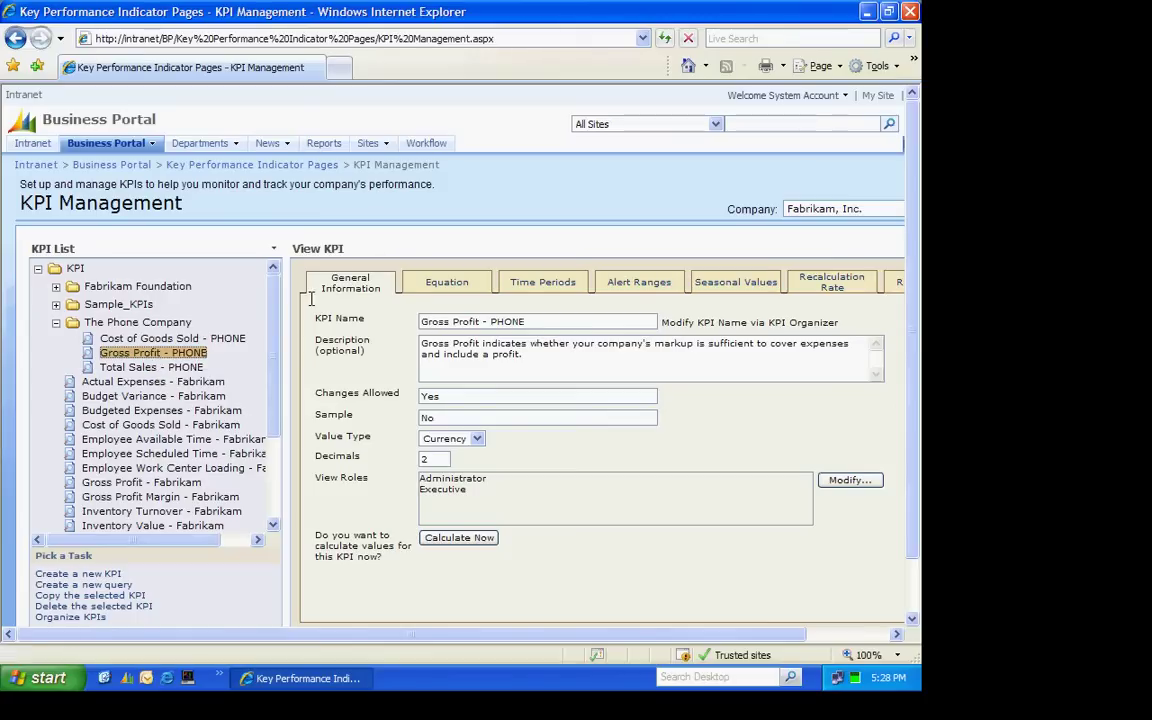
pyautogui.click(447, 283)
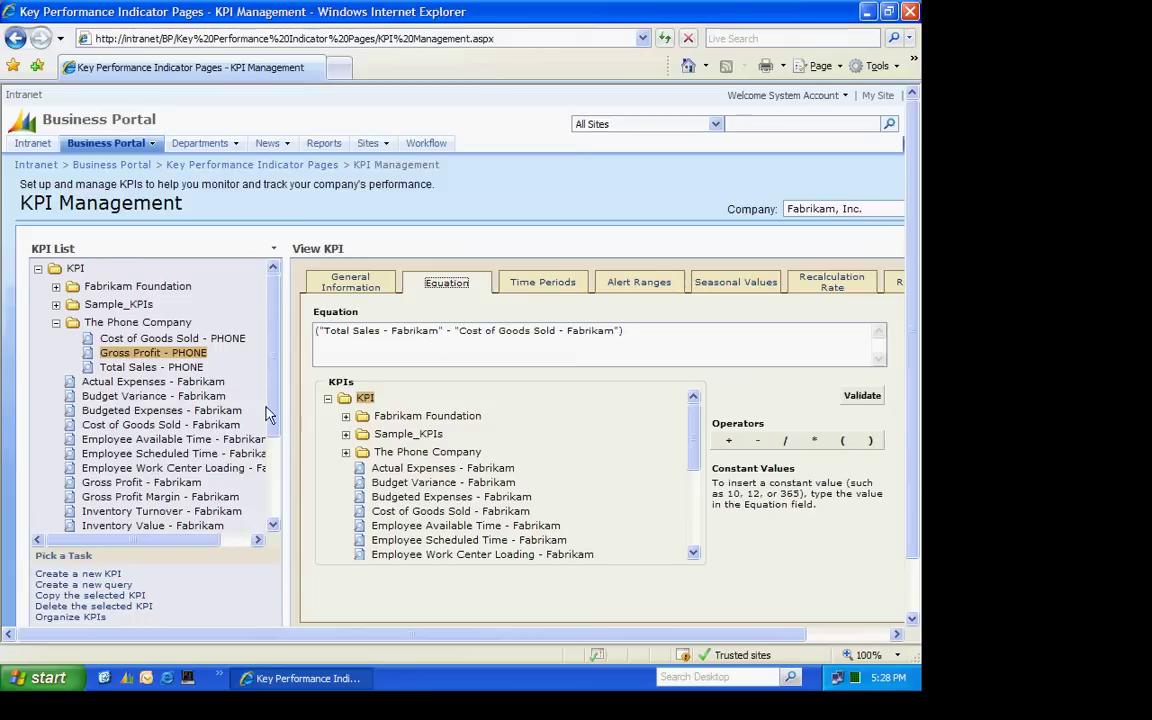
pyautogui.click(128, 368)
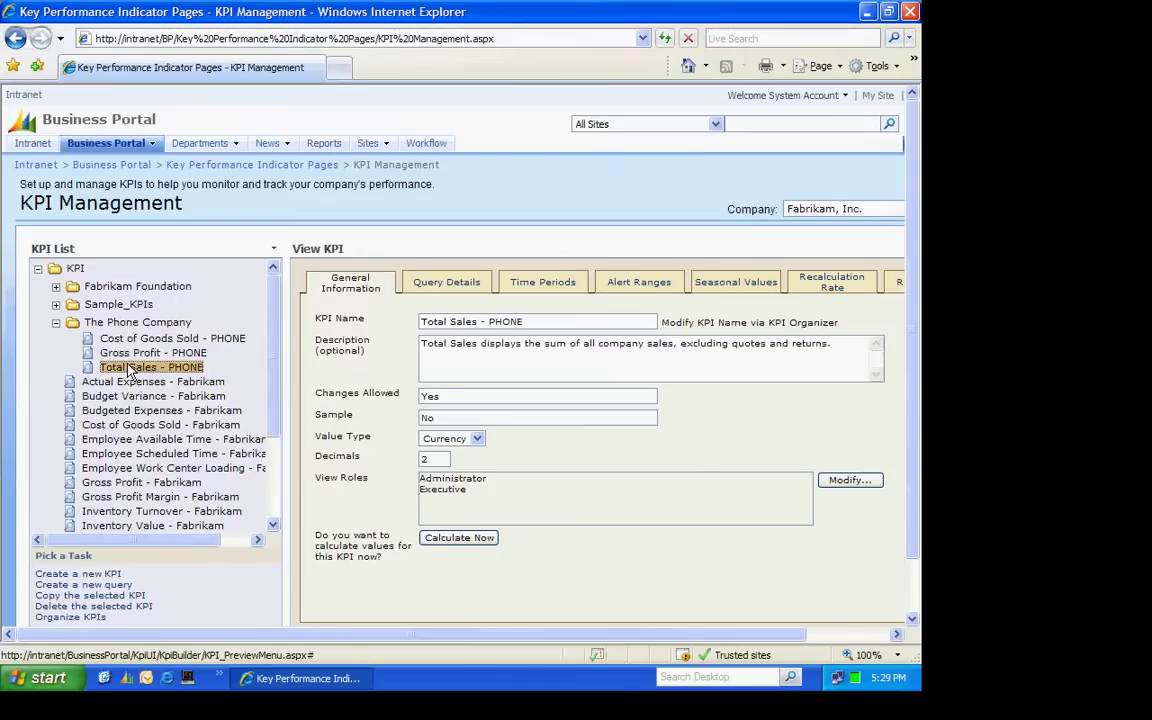
# Set the Total Sales - PHONE query's company to The Phone Company, restrict rows, and save
pyautogui.click(440, 283)
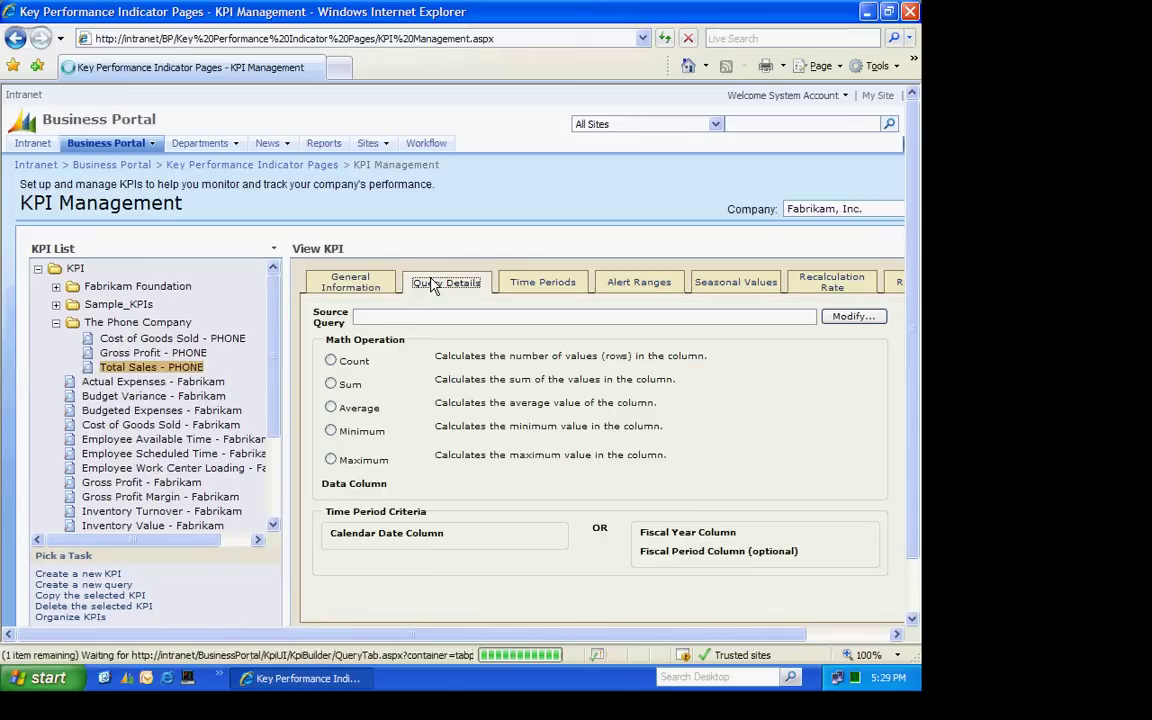
pyautogui.click(838, 318)
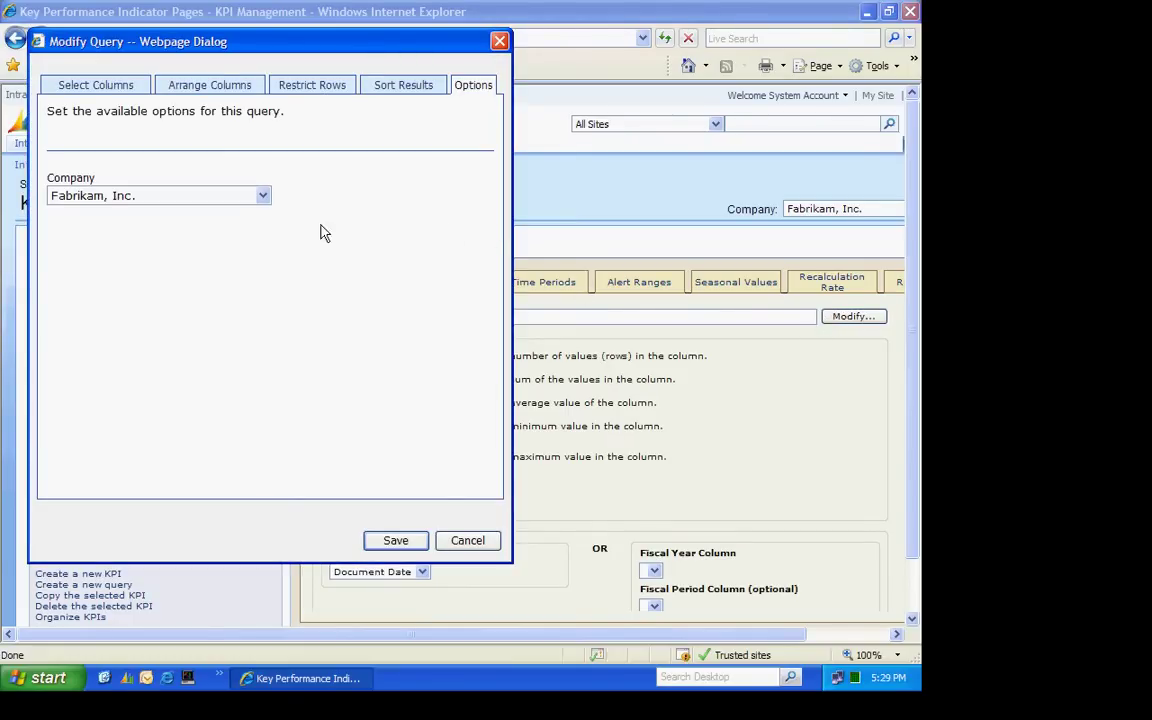
pyautogui.click(263, 198)
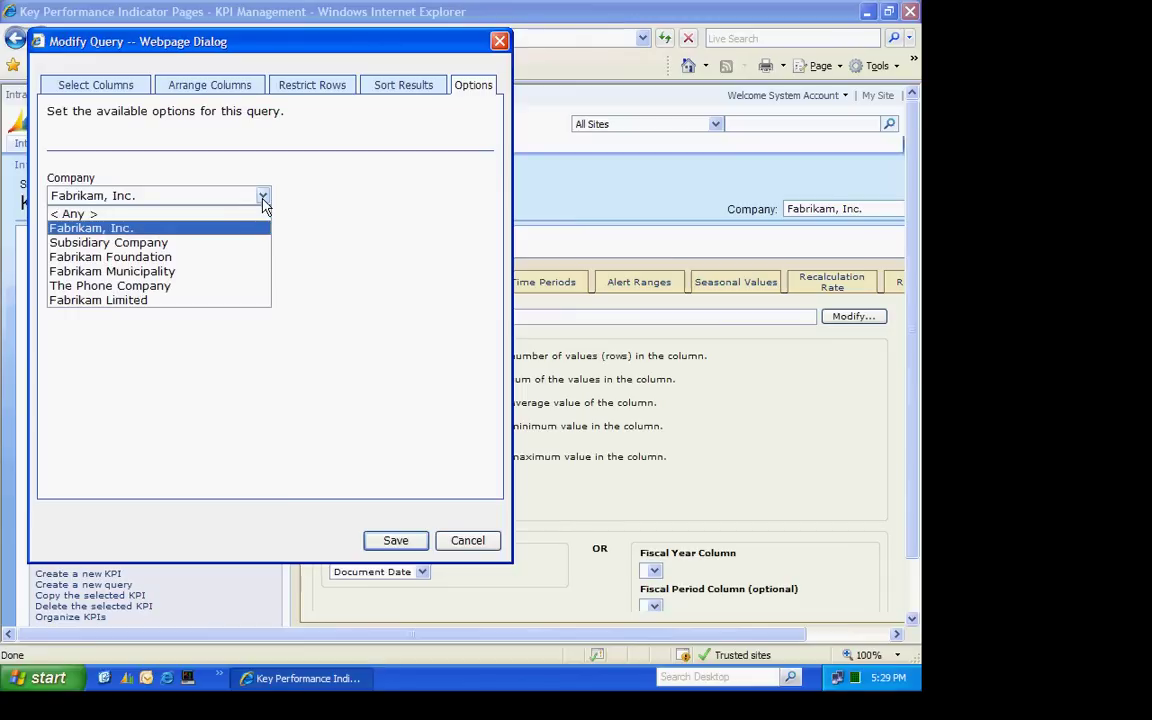
pyautogui.click(157, 286)
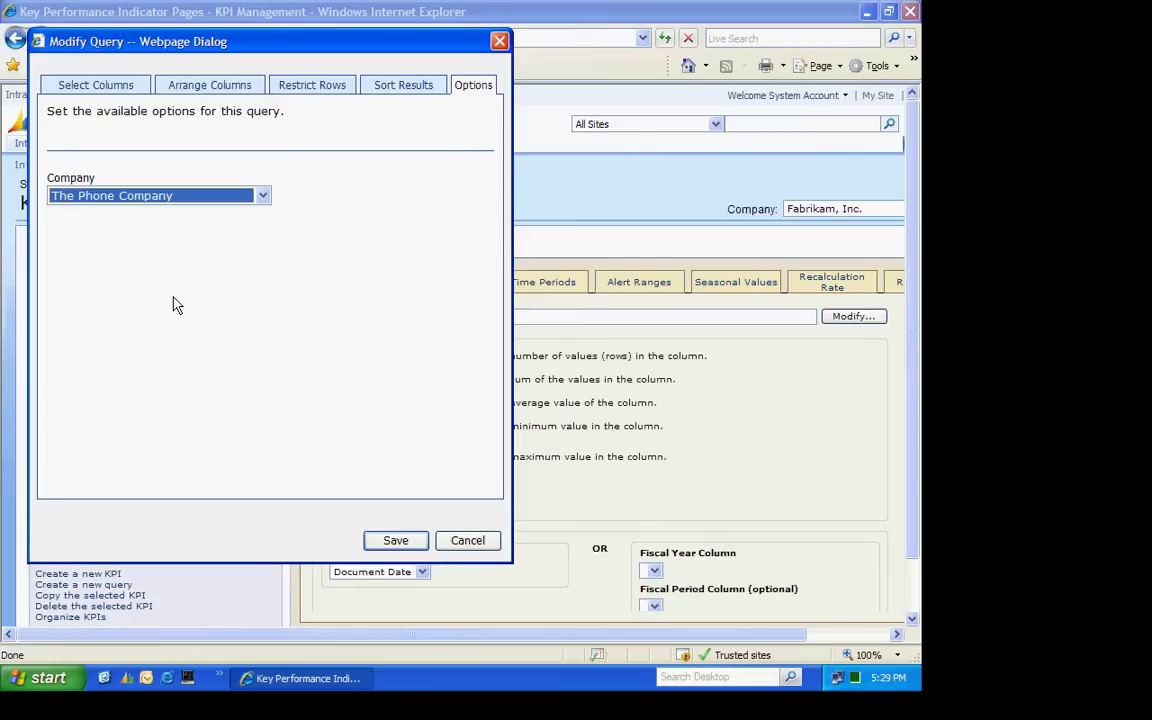
pyautogui.click(316, 89)
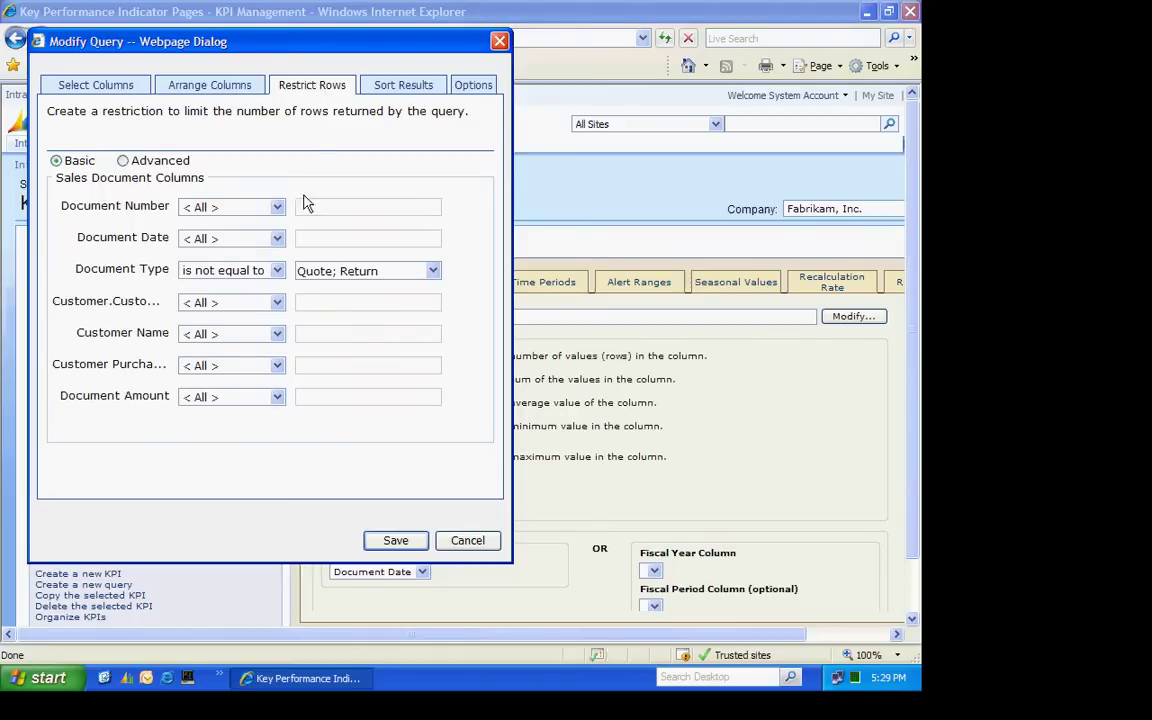
pyautogui.click(402, 542)
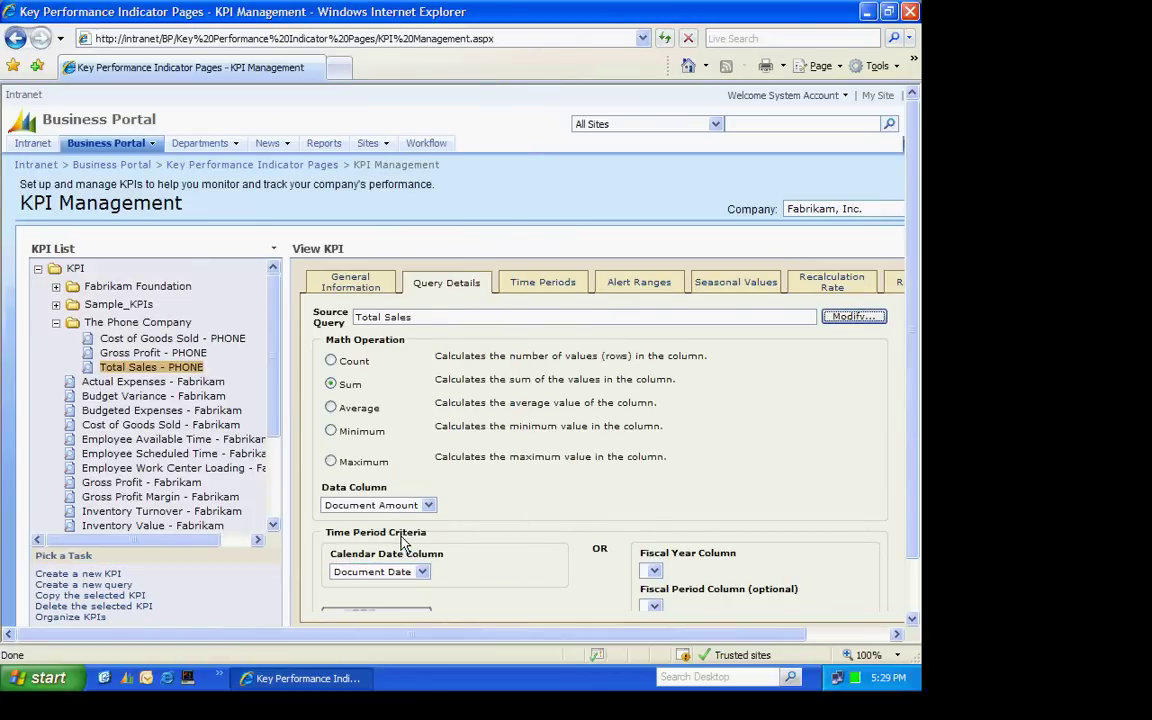
# Switch to the Cost of Goods Sold - PHONE KPI and open its COGS query for editing
pyautogui.click(146, 340)
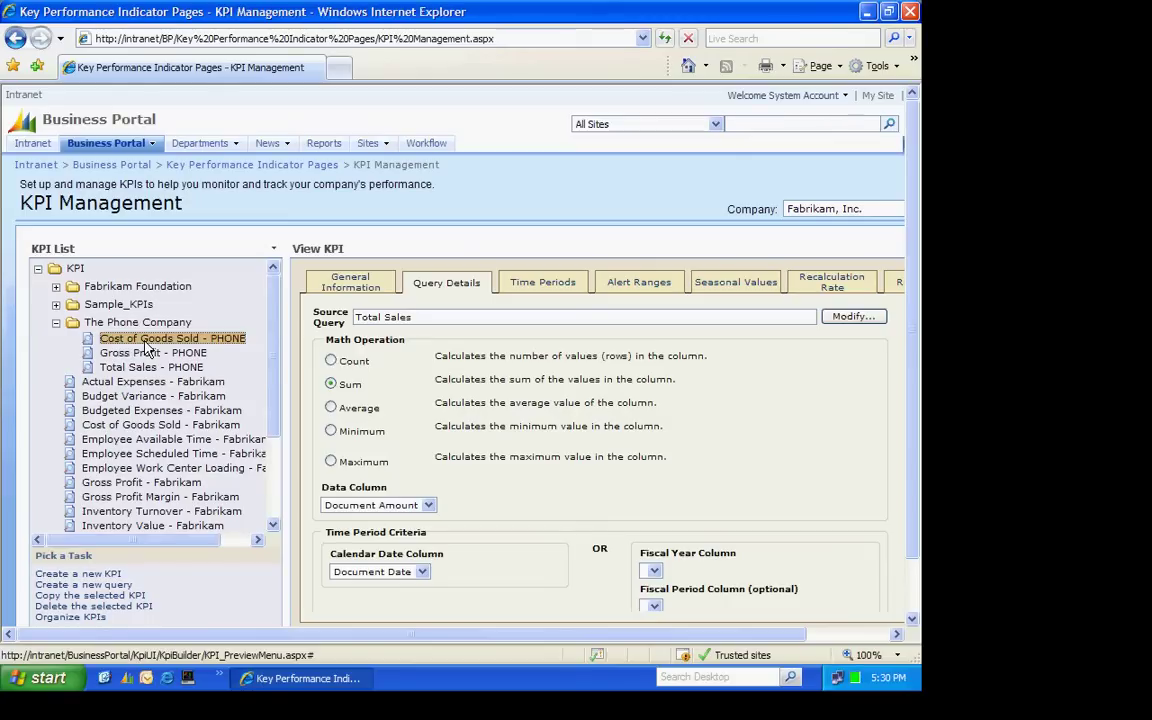
pyautogui.click(146, 350)
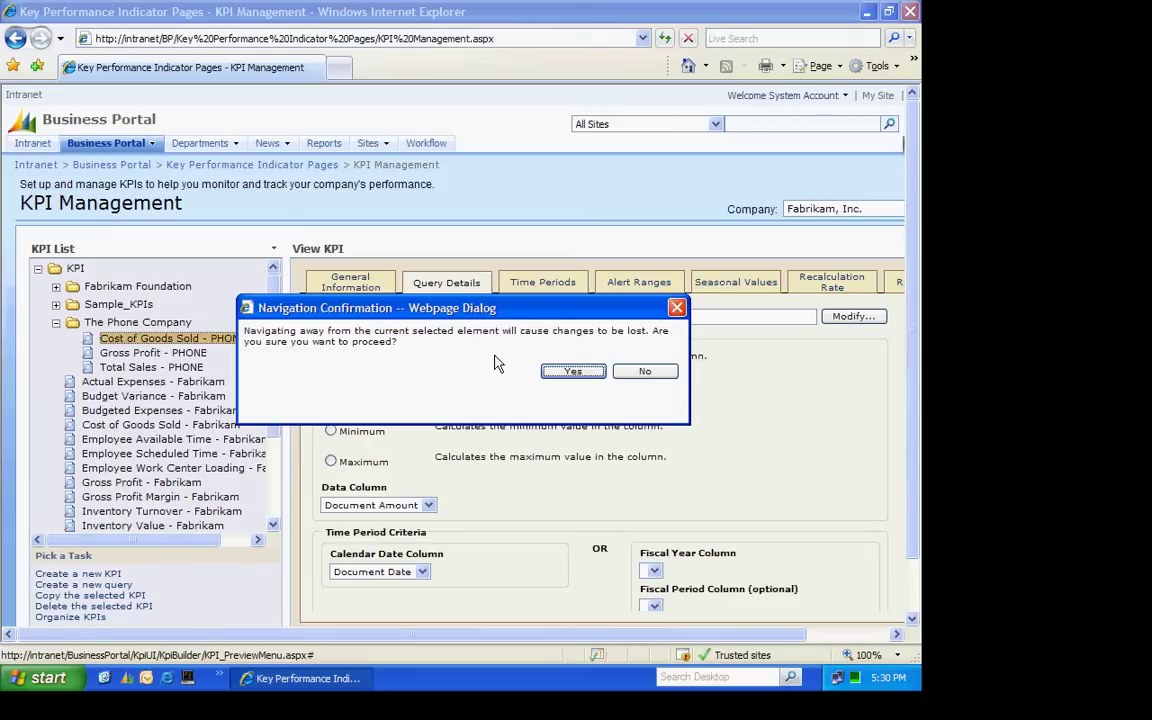
pyautogui.click(592, 377)
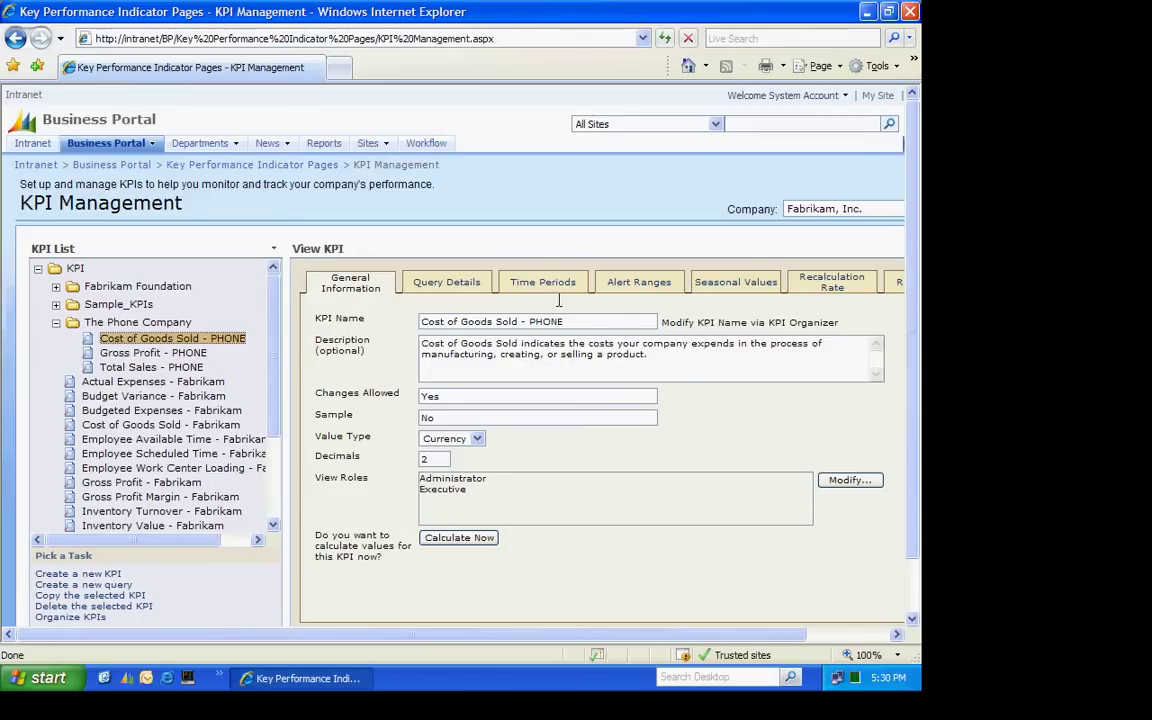
pyautogui.click(445, 283)
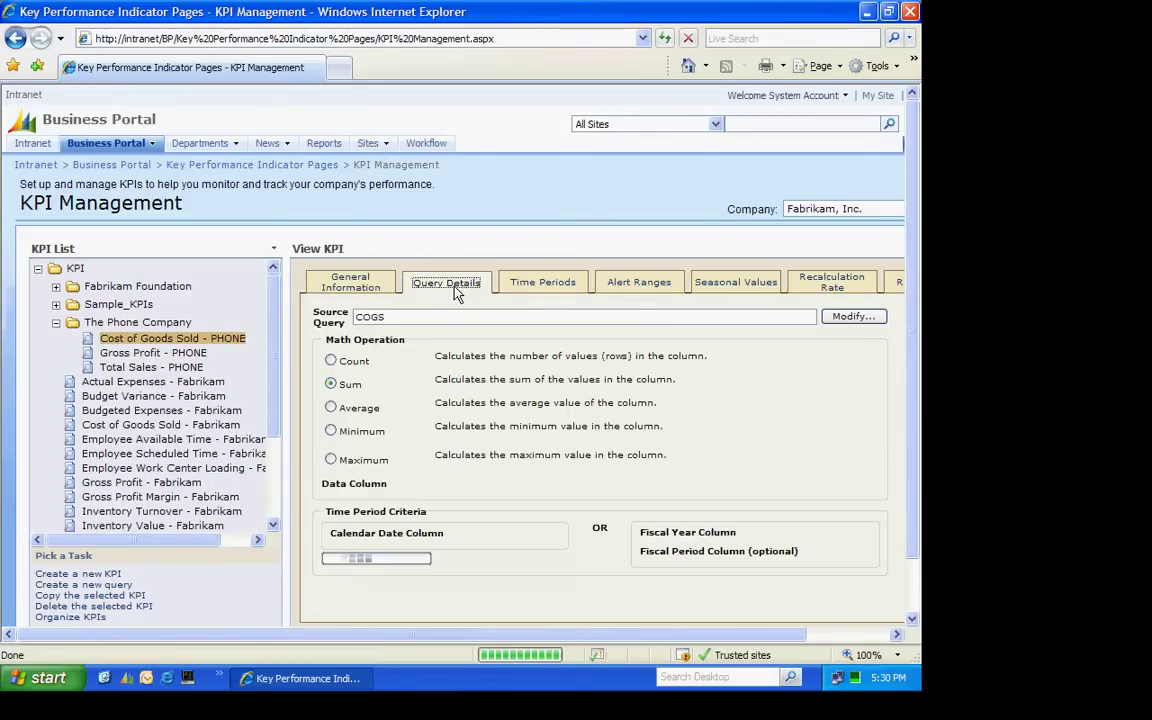
pyautogui.click(853, 316)
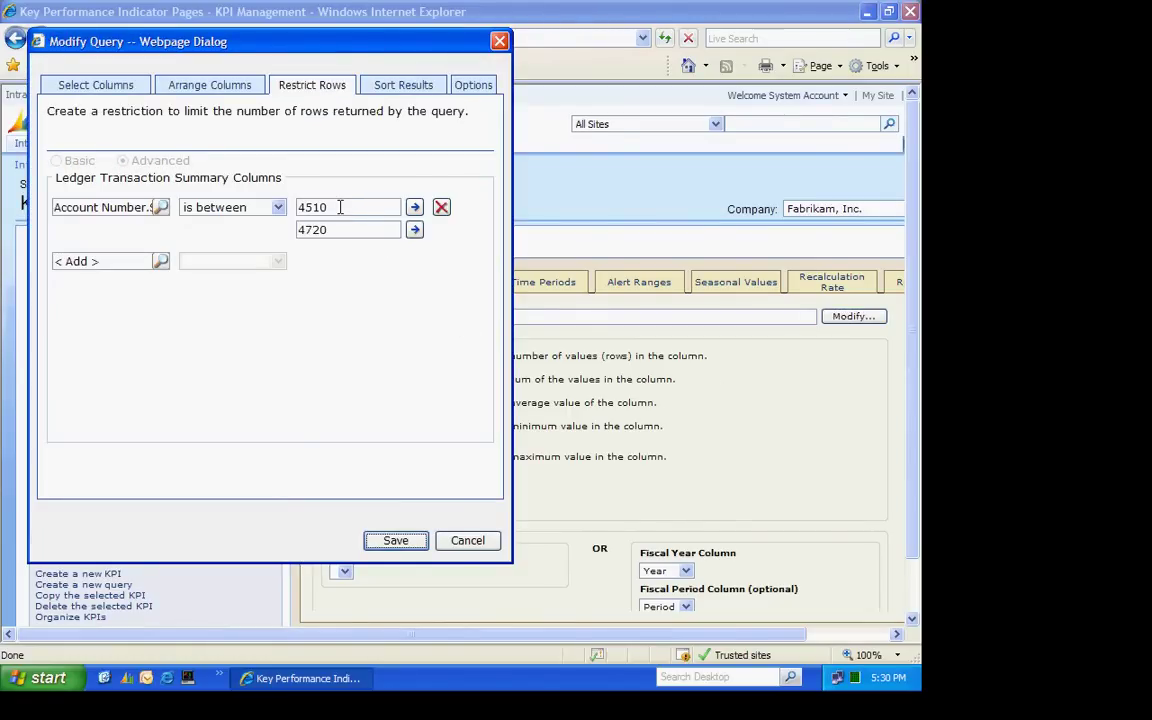
# Limit accounts to 4520–4800, set company to The Phone Company, and save the query and KPI
pyautogui.moveTo(340, 207); pyautogui.dragTo(283, 207)
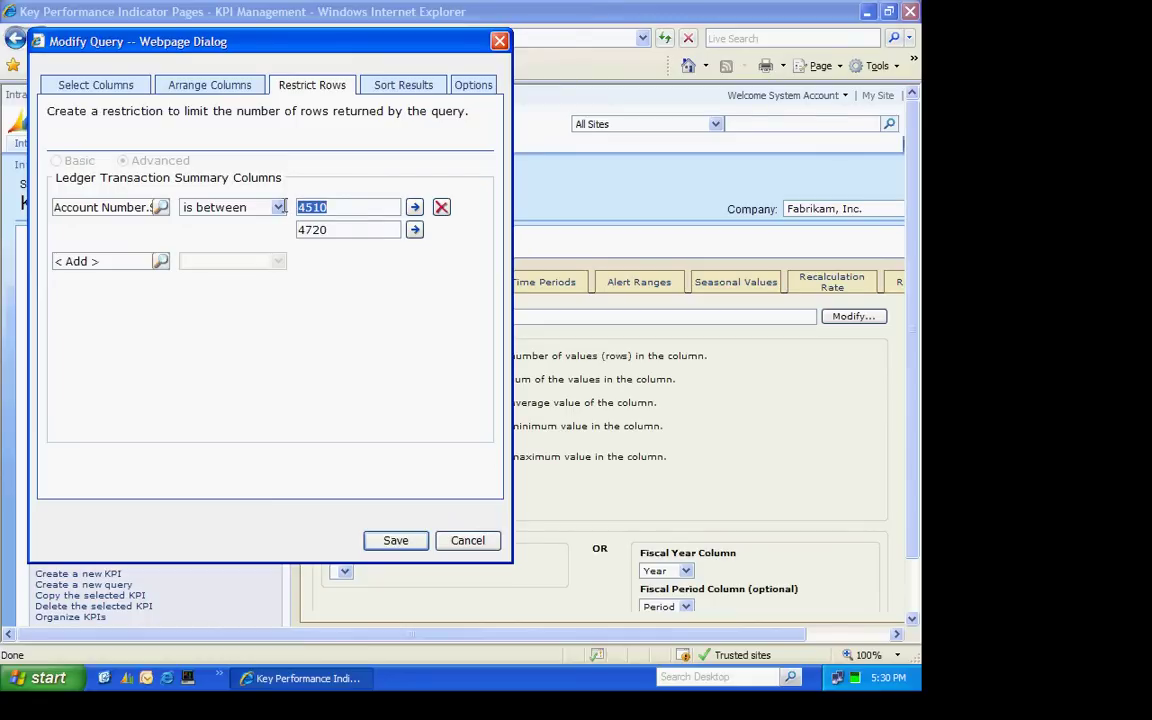
pyautogui.write('45')
pyautogui.press('Tab')
pyautogui.write('4800')
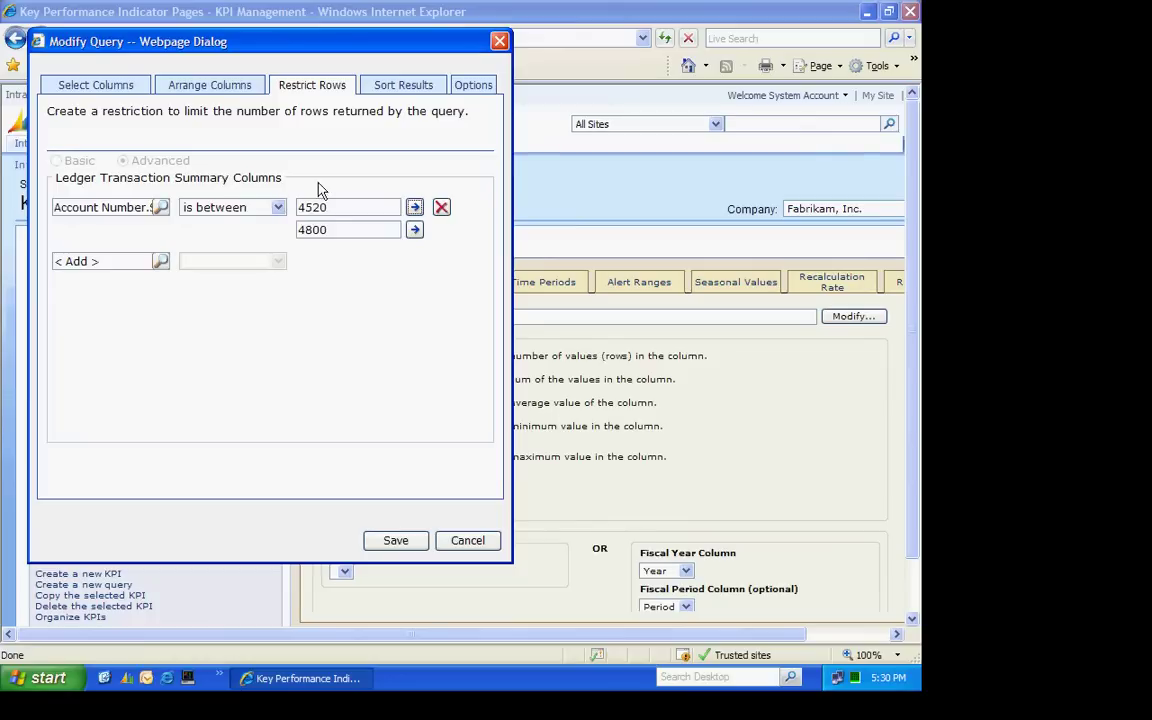
pyautogui.click(474, 86)
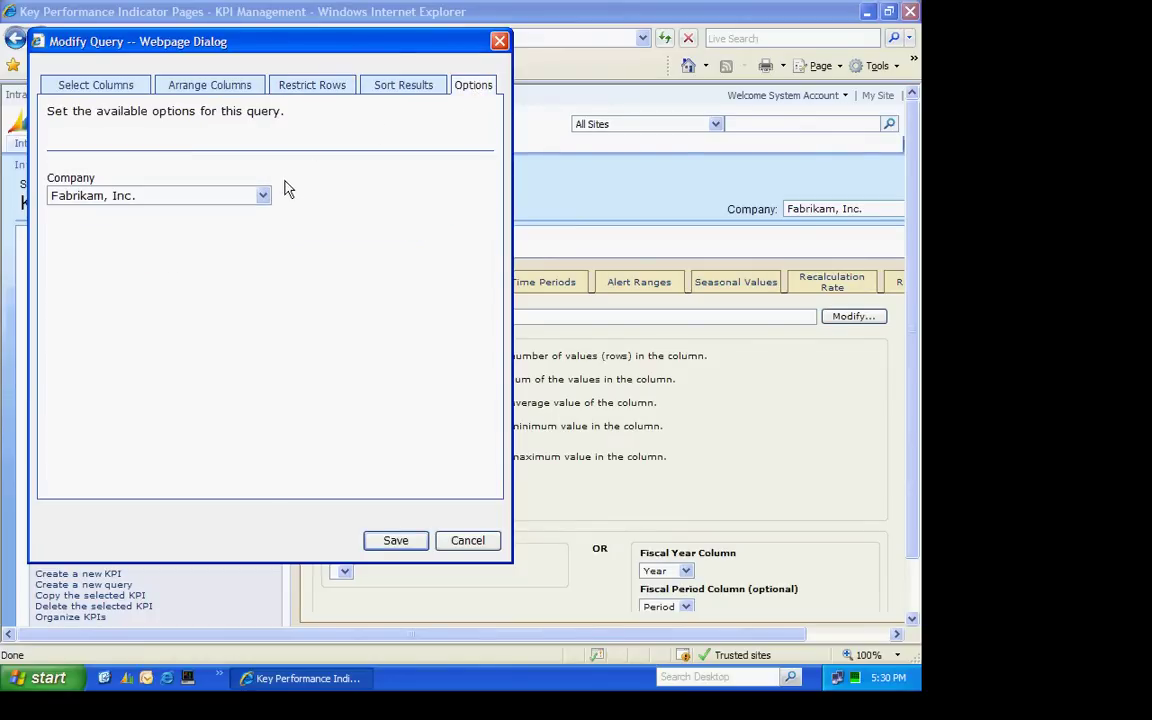
pyautogui.click(262, 196)
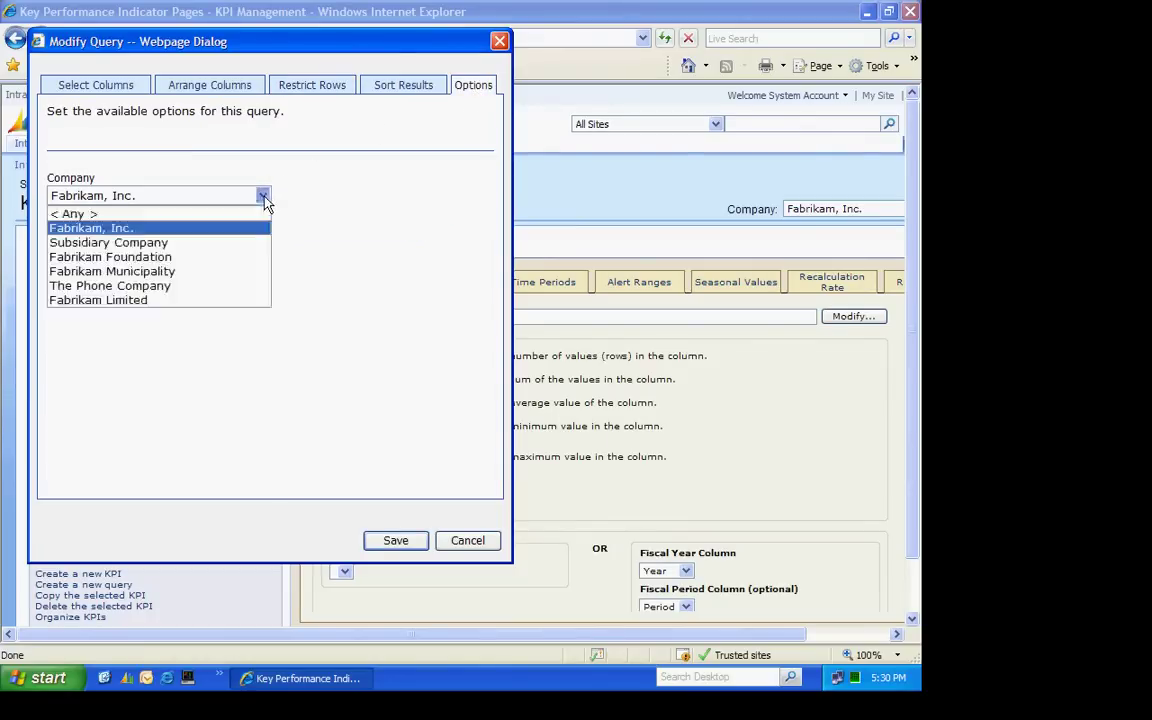
pyautogui.click(150, 287)
pyautogui.click(406, 540)
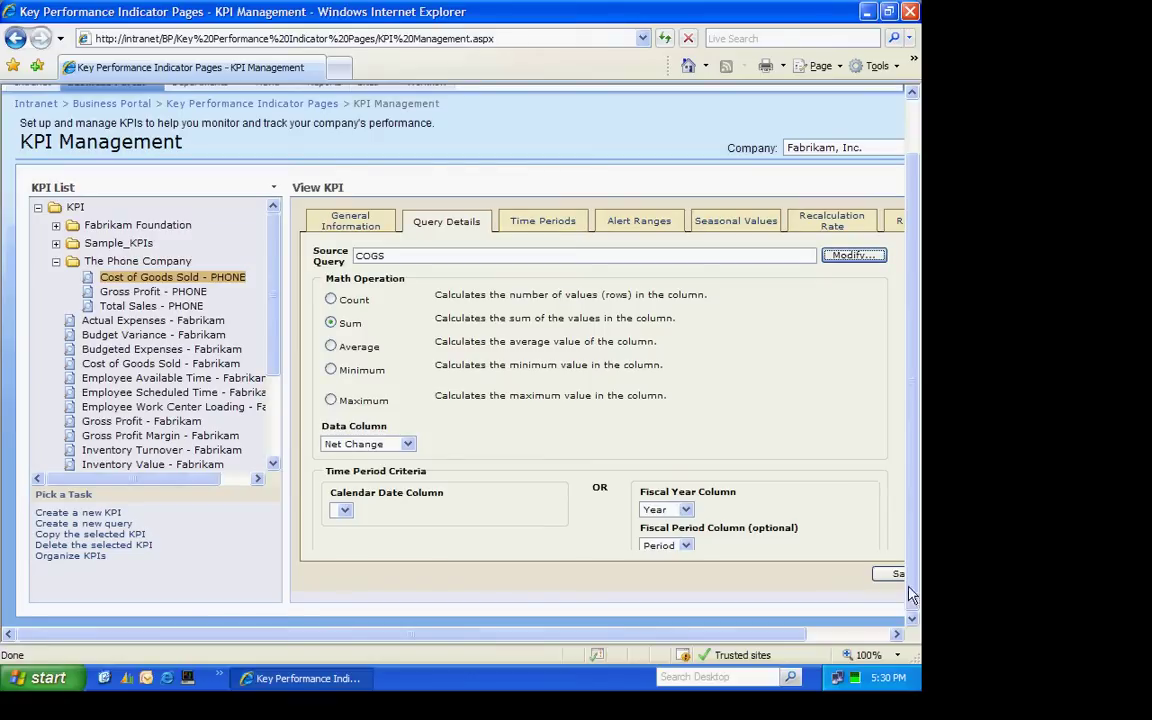
pyautogui.click(890, 576)
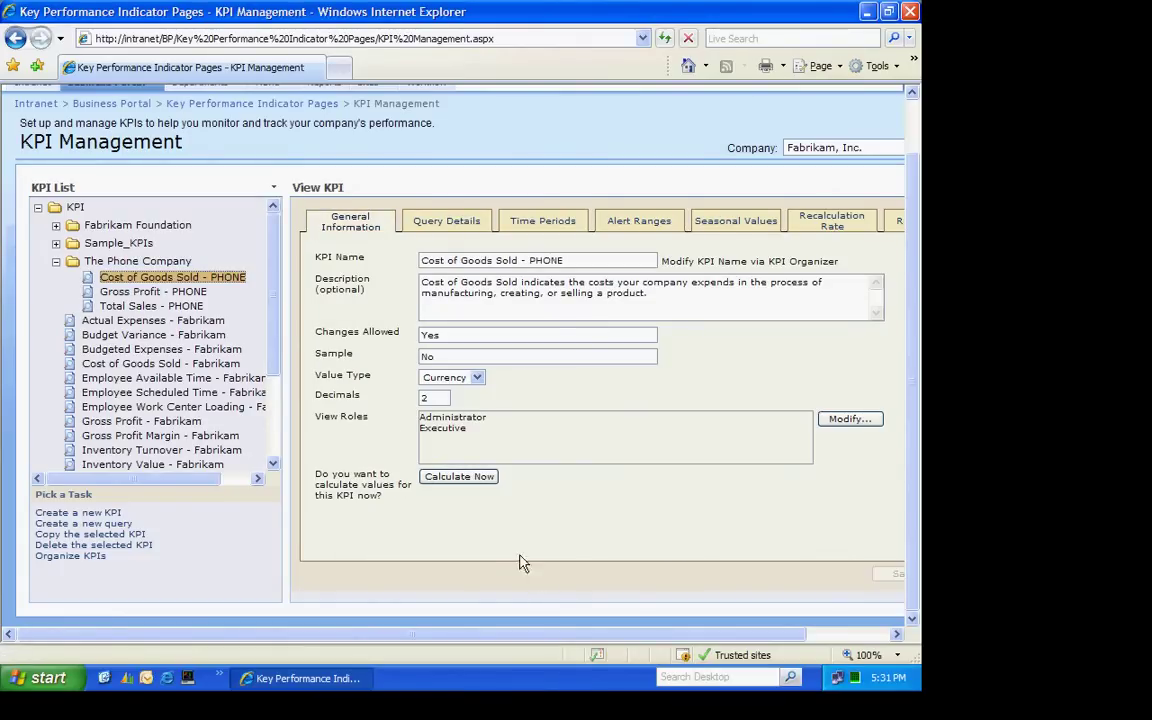
# Calculate Cost of Goods Sold - PHONE values, yielding $3,373,676.67 this fiscal year, and close the results
pyautogui.click(437, 479)
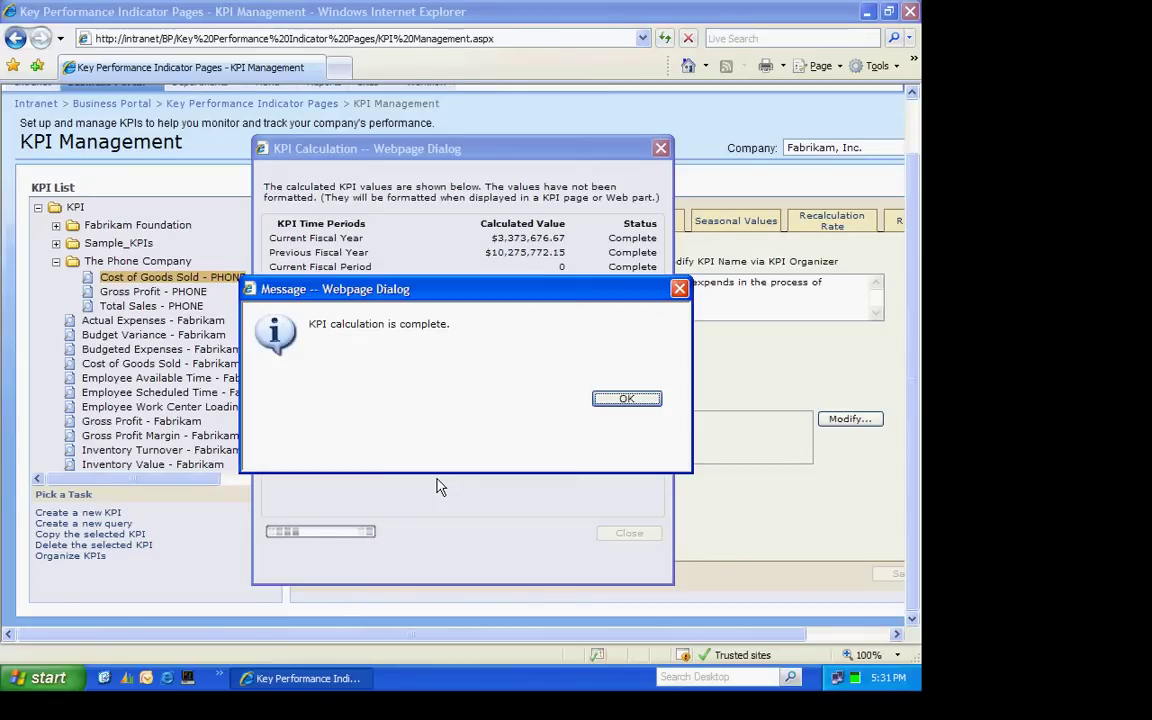
pyautogui.click(624, 400)
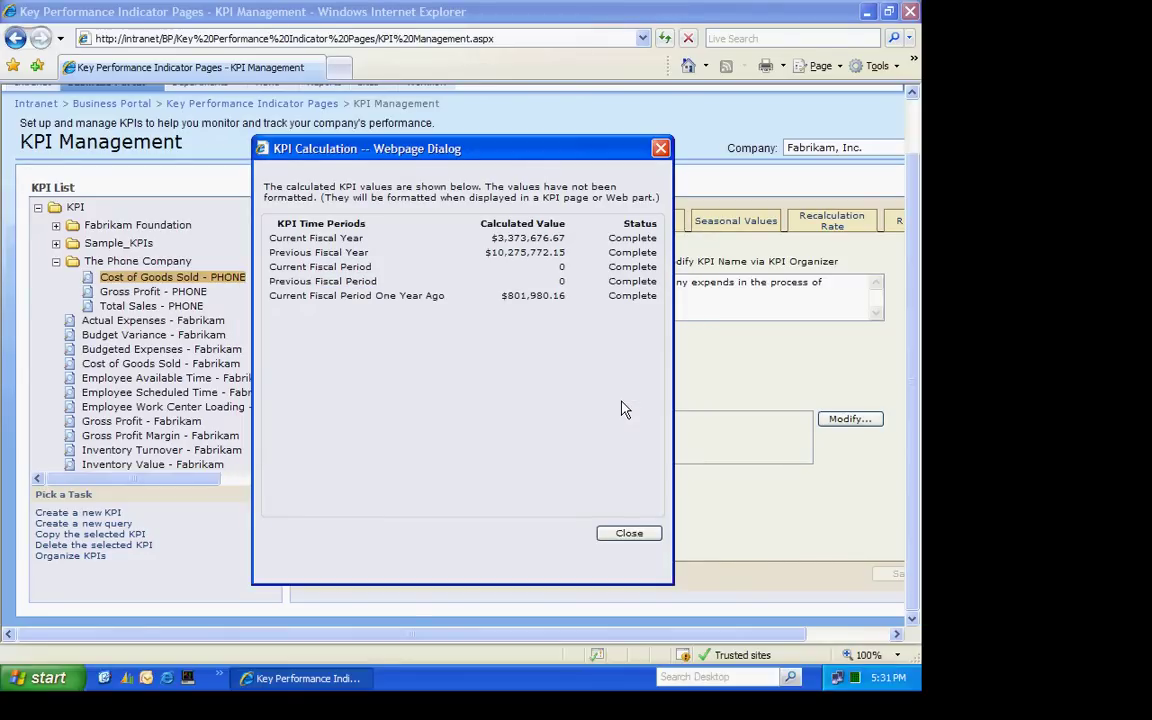
pyautogui.click(628, 534)
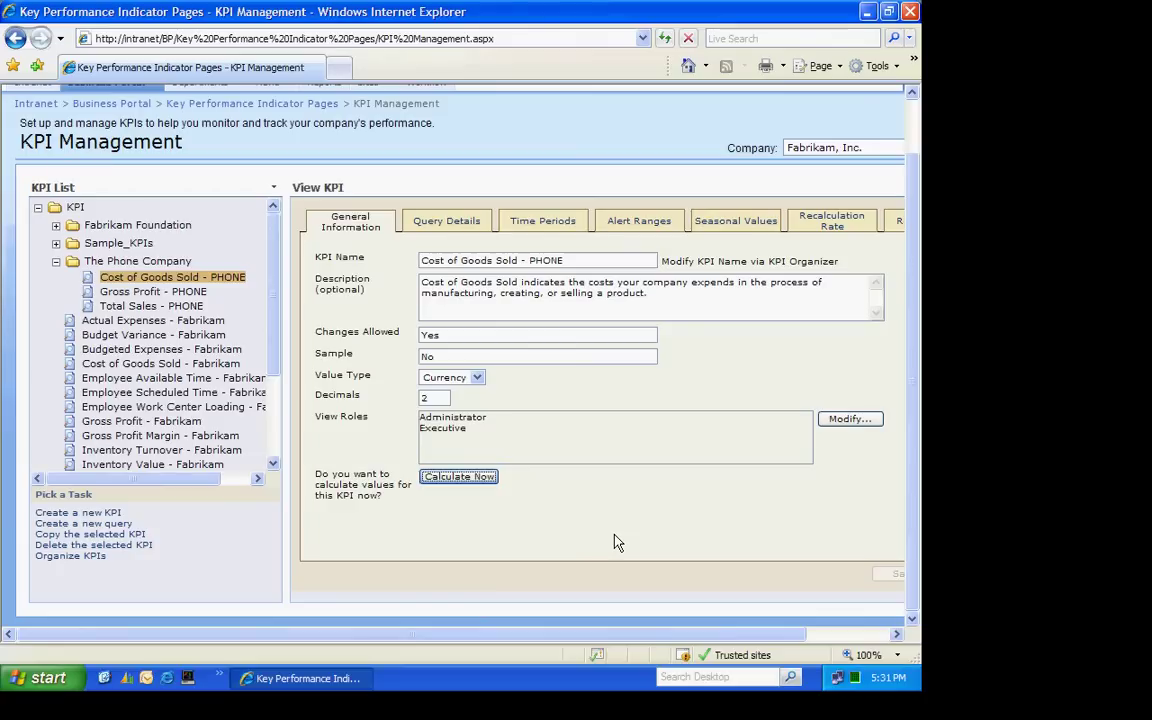
# Replace Fabrikam with PHONE in both Gross Profit - PHONE equation terms and save
pyautogui.click(152, 292)
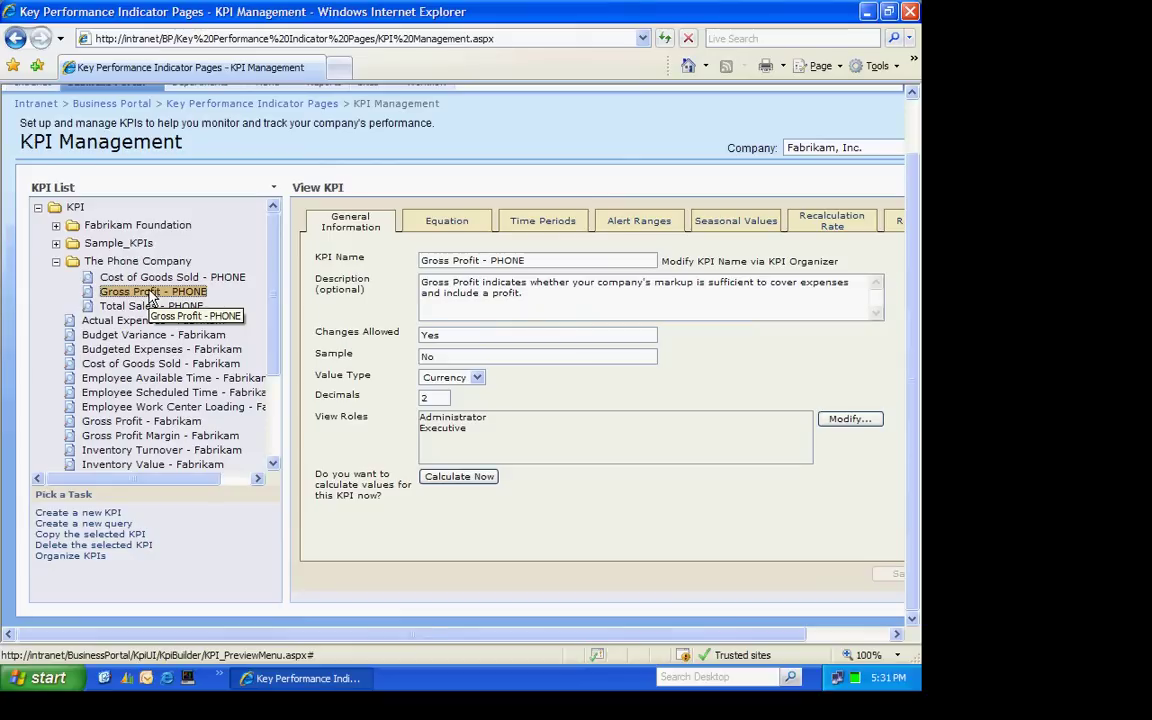
pyautogui.click(449, 224)
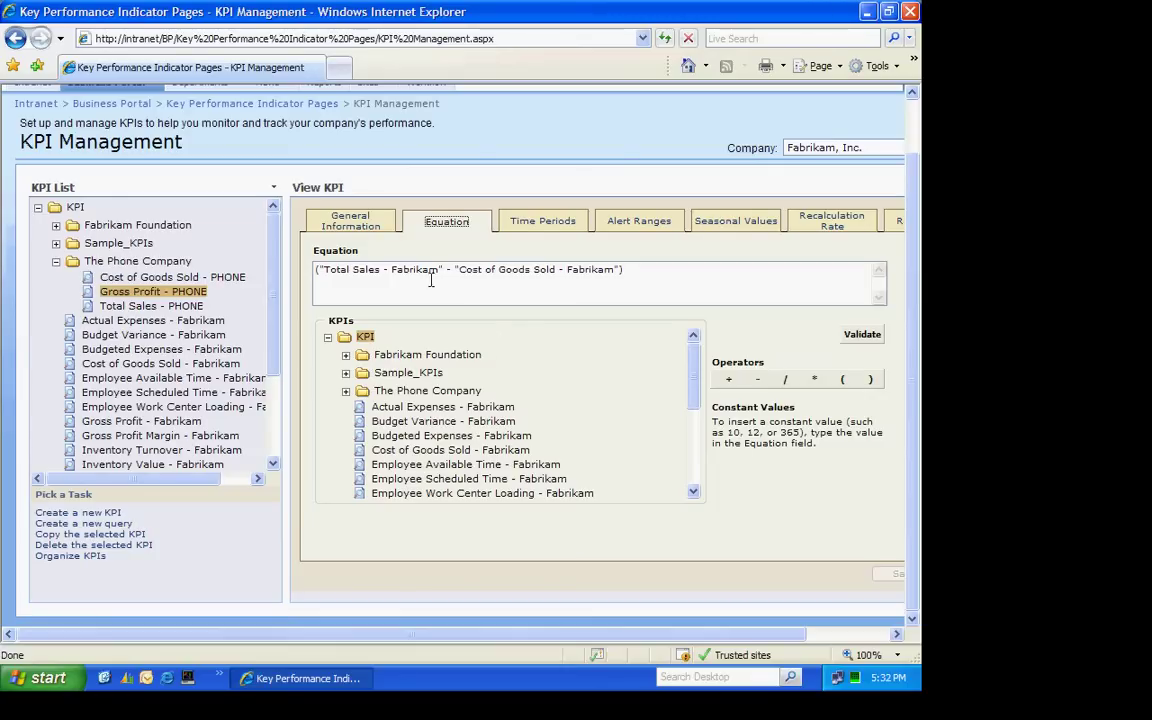
pyautogui.moveTo(439, 270); pyautogui.dragTo(395, 269)
pyautogui.write('PHONE')
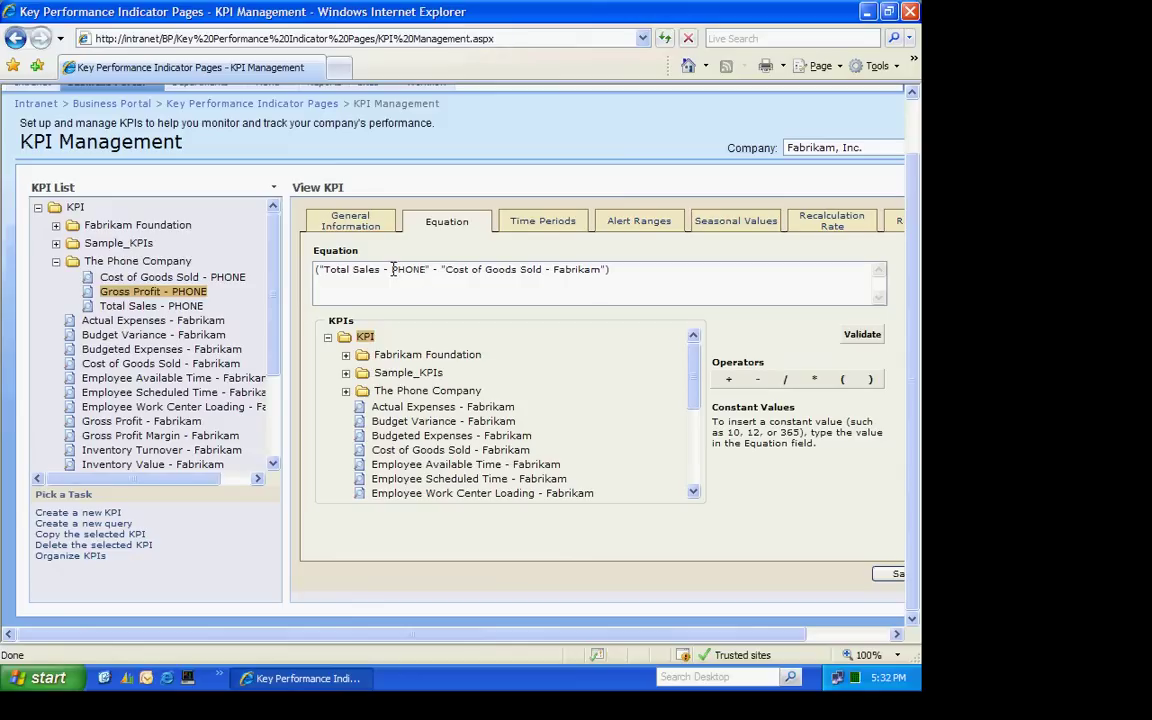
pyautogui.moveTo(555, 269); pyautogui.dragTo(597, 264)
pyautogui.write('PHONE')
pyautogui.click(888, 576)
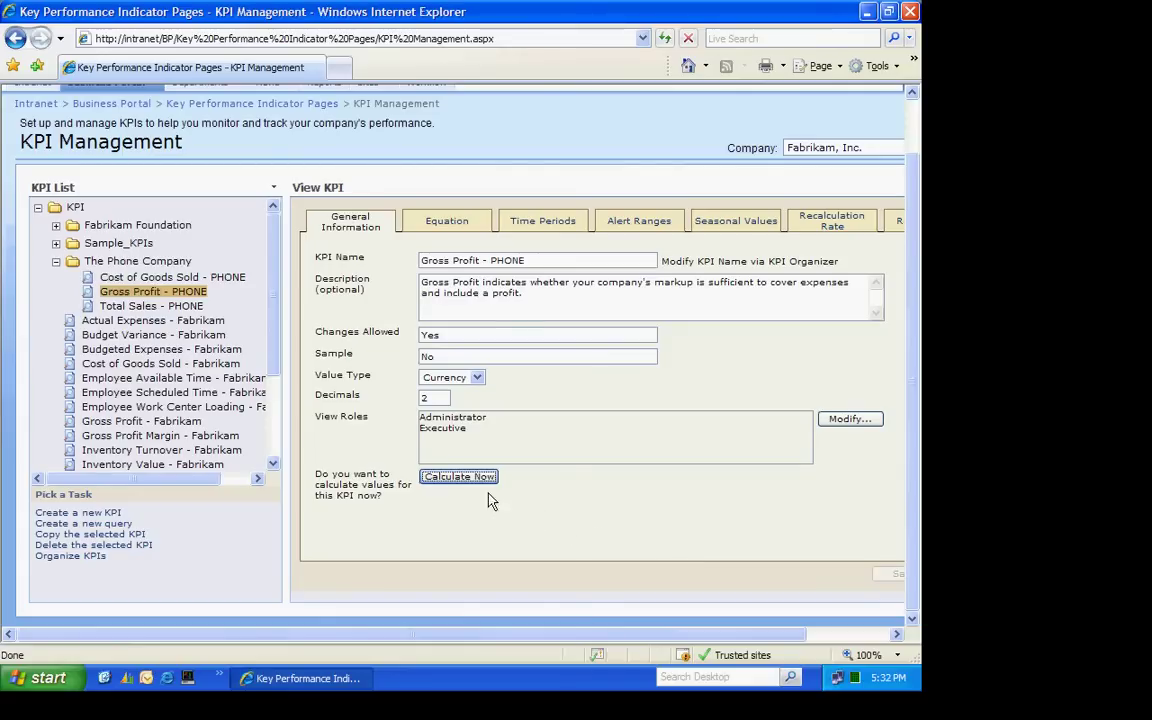
# Calculate the Gross Profit - PHONE values and close the results
pyautogui.click(458, 478)
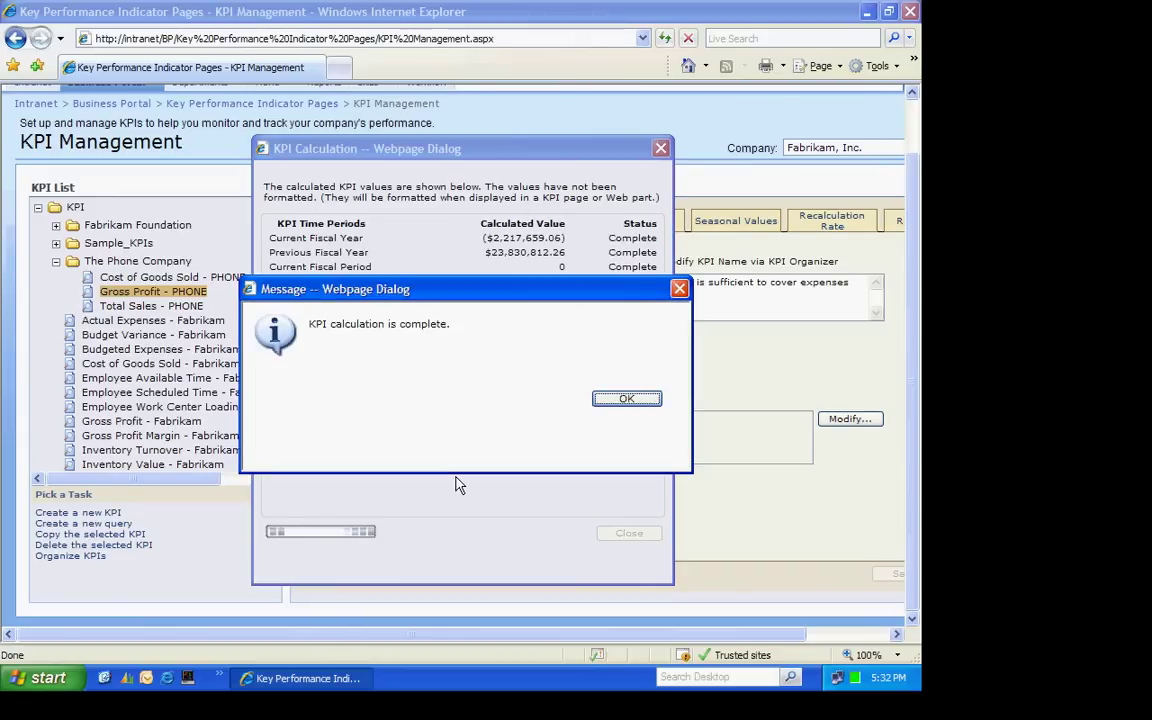
pyautogui.click(624, 400)
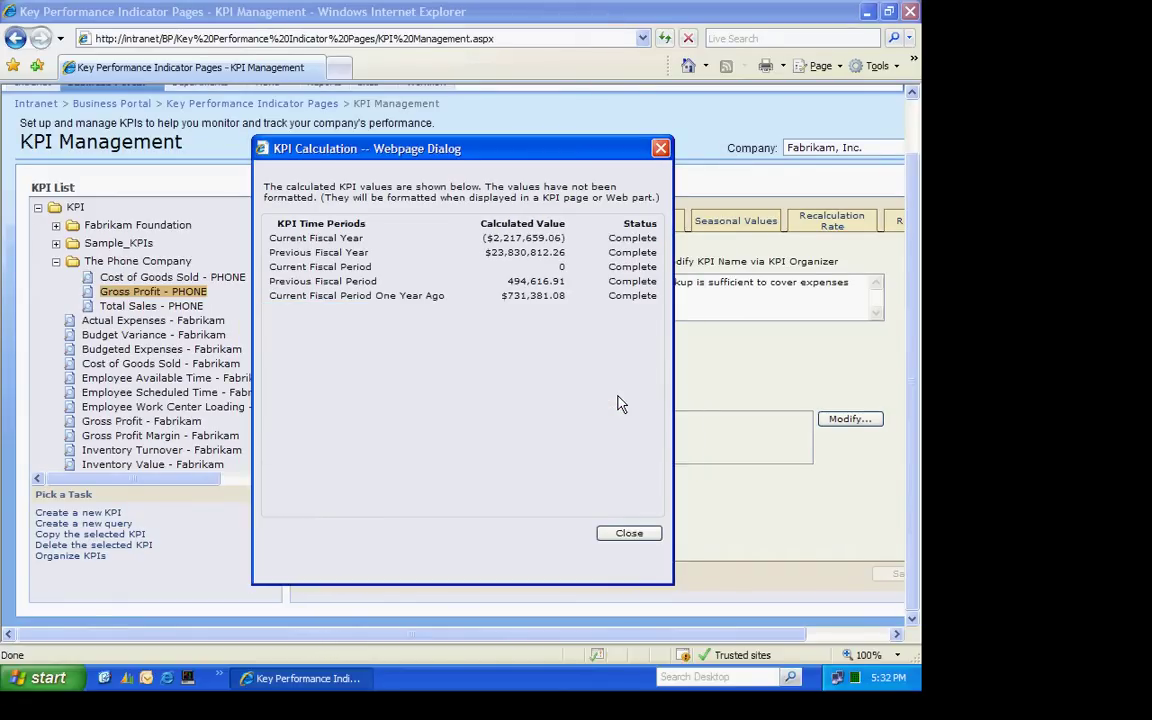
pyautogui.click(627, 535)
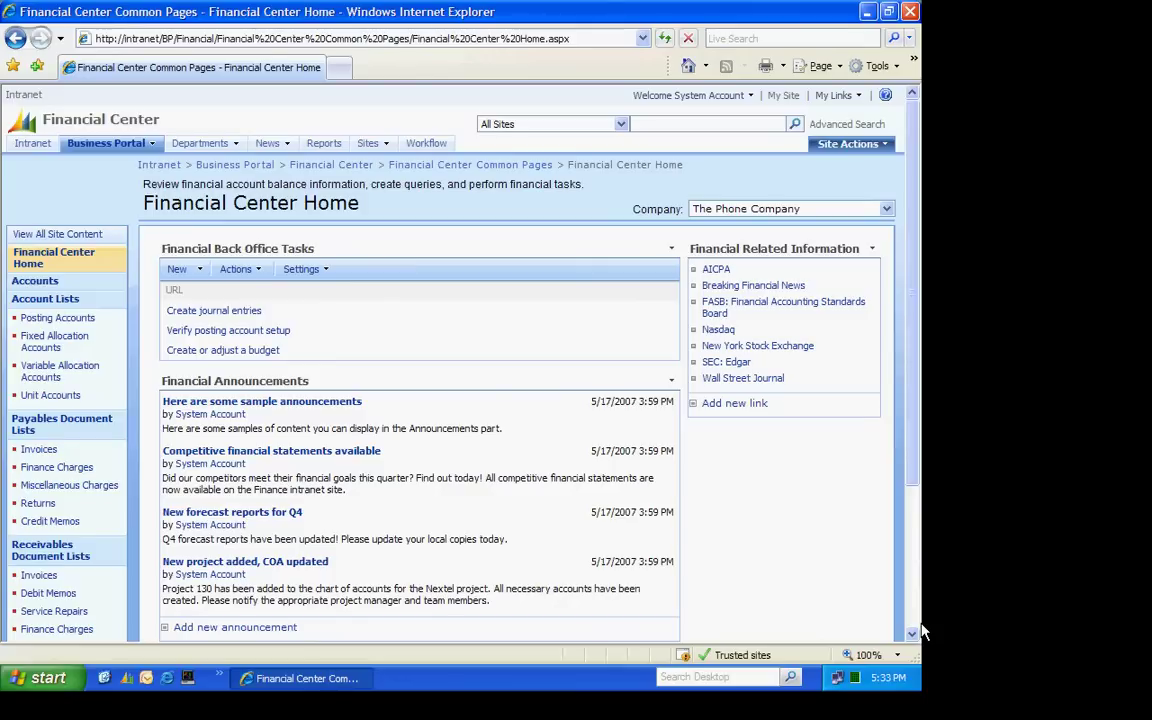
# Put Financial Center Home into edit mode and add the KPI Alert Web Part to the Right Column
pyautogui.click(850, 144)
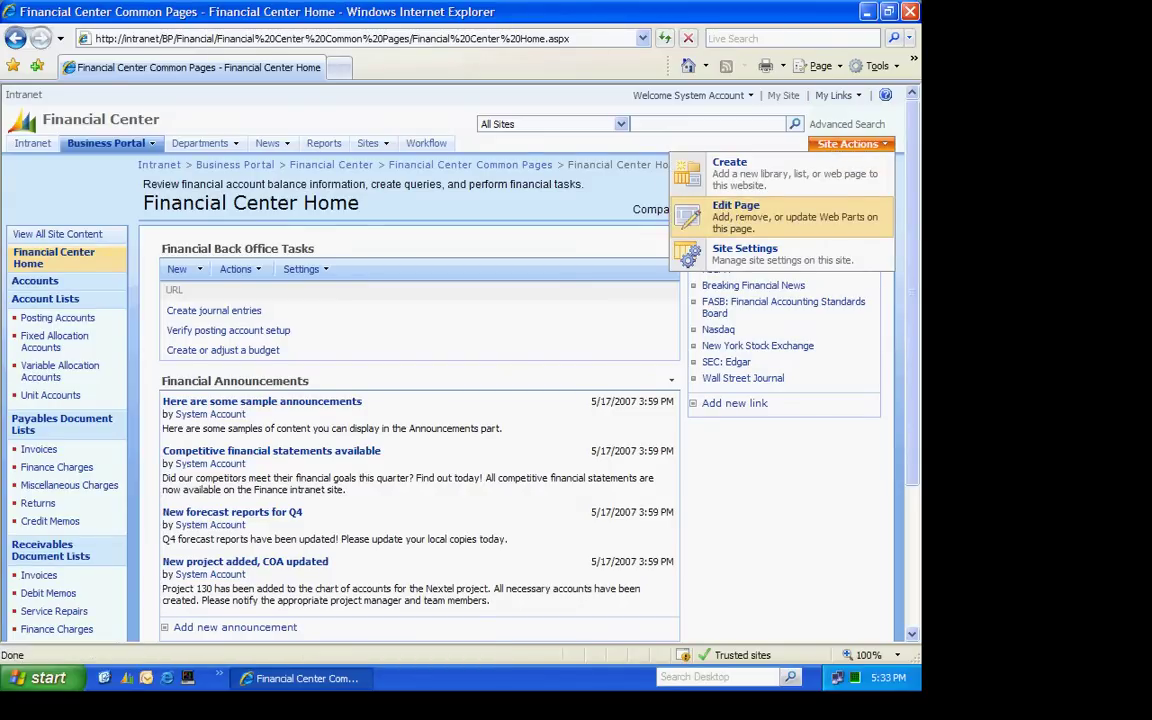
pyautogui.click(727, 218)
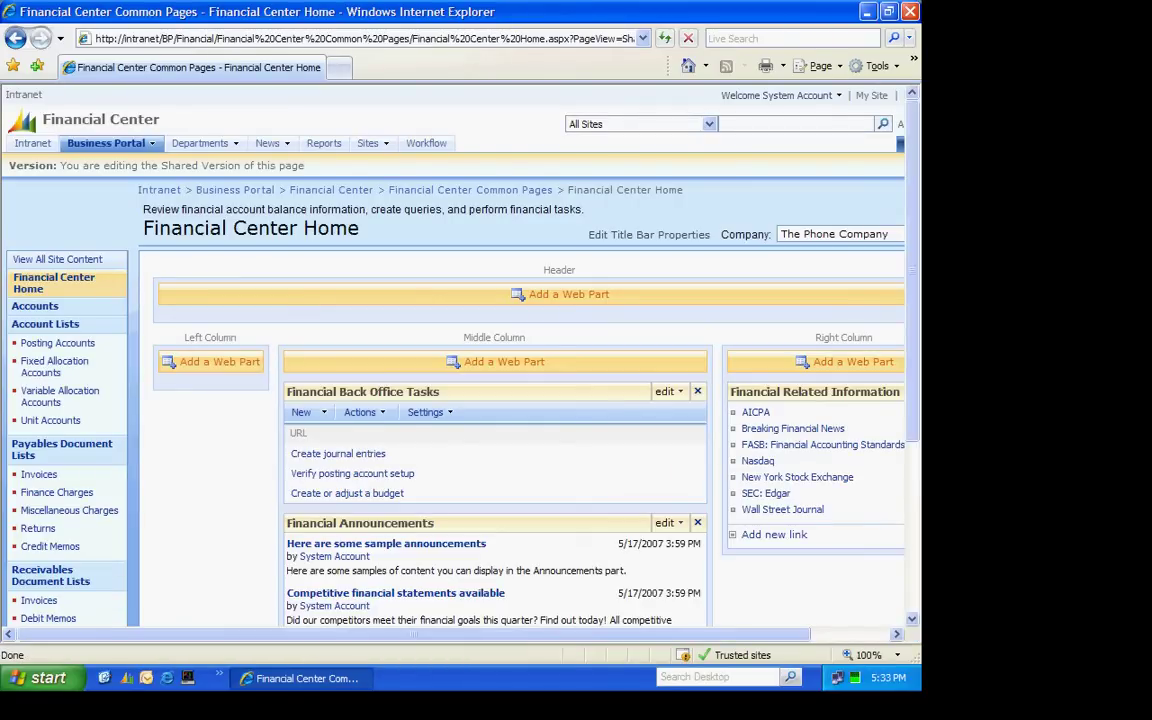
pyautogui.click(822, 366)
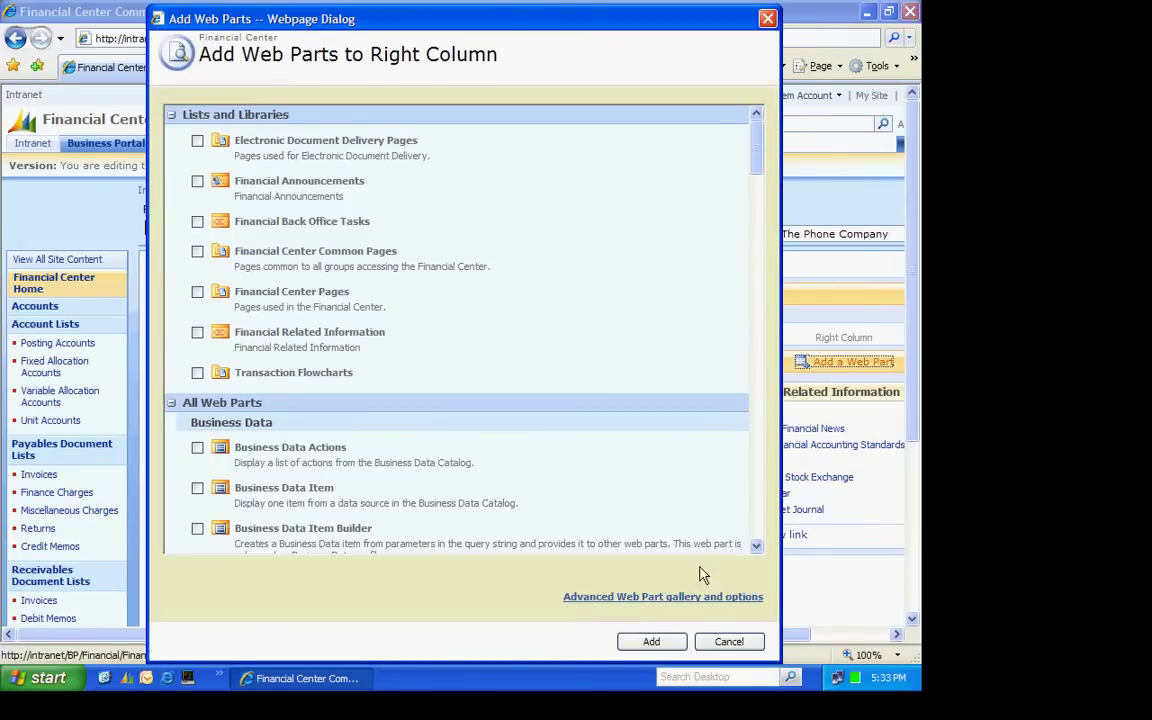
pyautogui.scroll(-2, 757, 555)
pyautogui.scroll(-3, 758, 554)
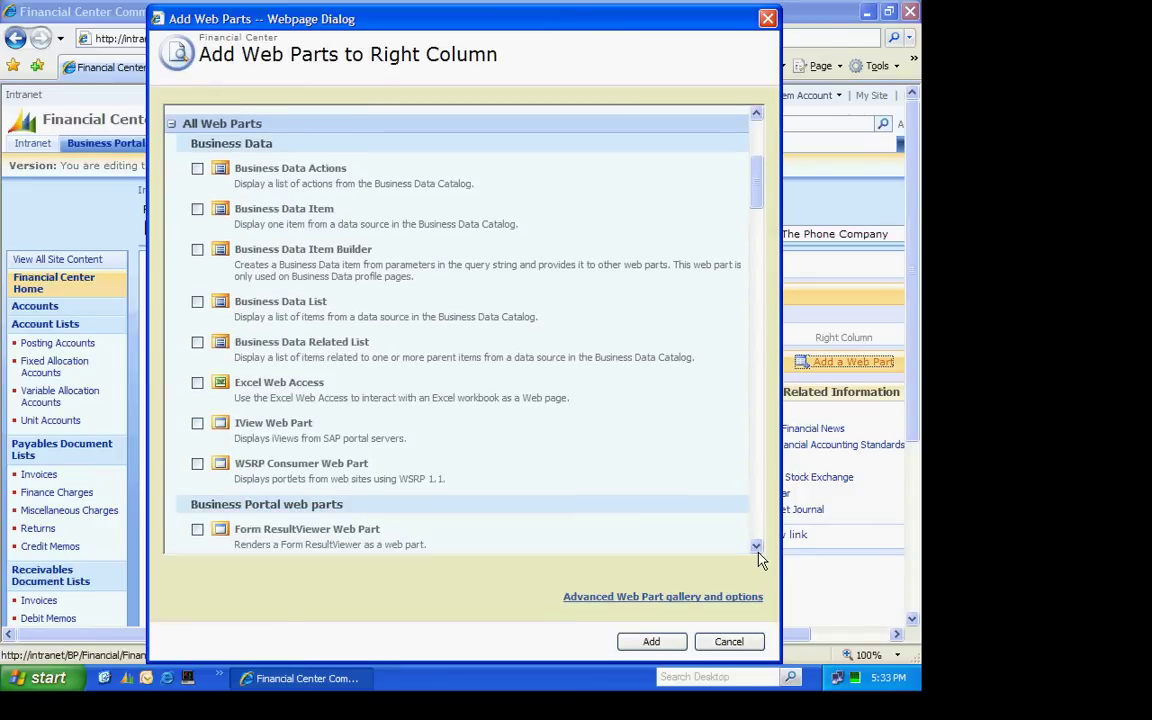
pyautogui.scroll(-5, 758, 550)
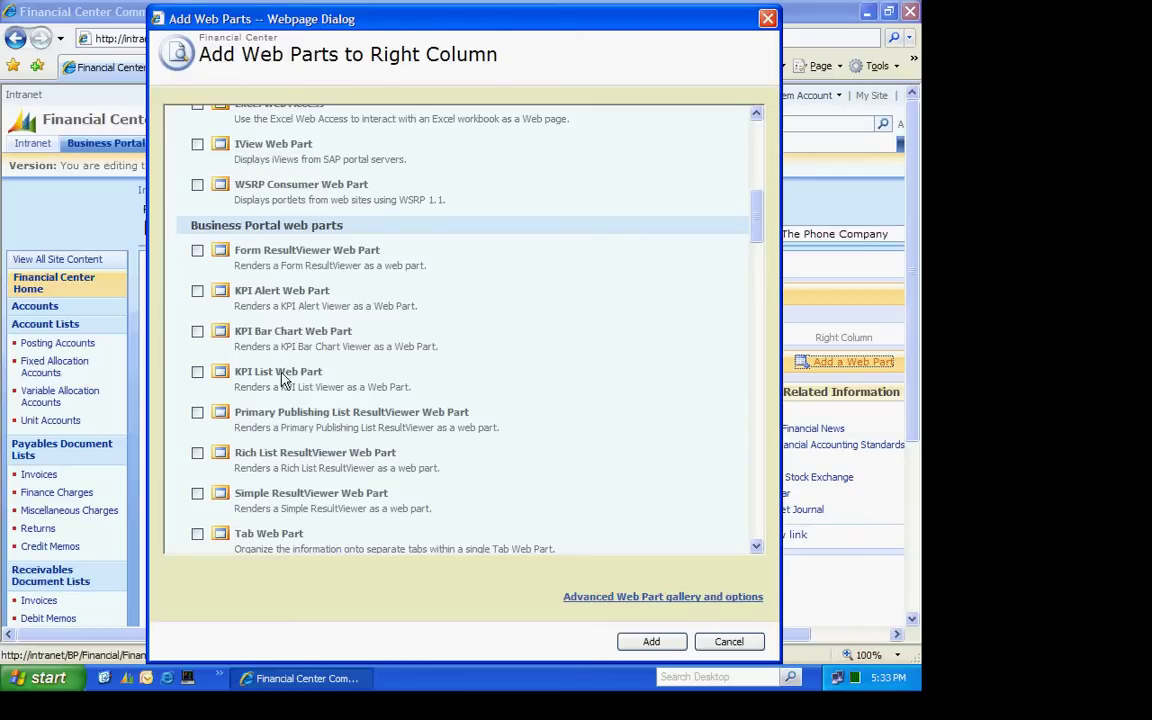
pyautogui.click(197, 291)
pyautogui.click(649, 642)
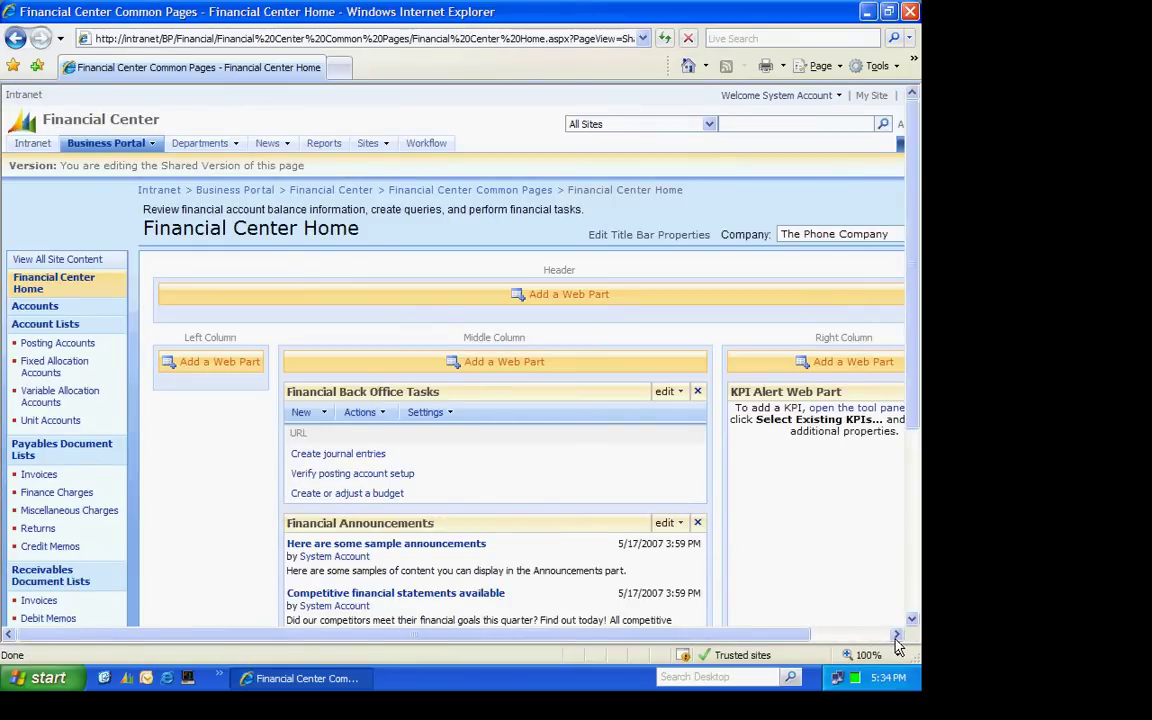
# Choose Gross Profit - PHONE from The Phone Company as the alert's KPI
pyautogui.click(896, 635)
pyautogui.click(896, 636)
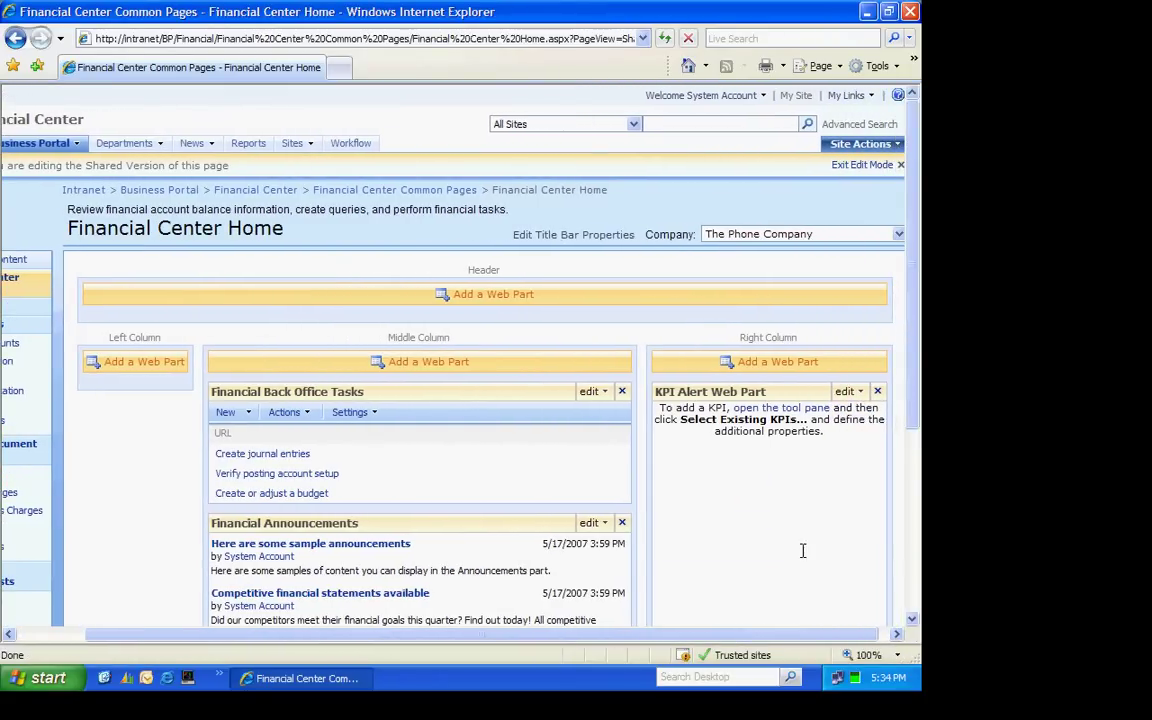
pyautogui.click(755, 416)
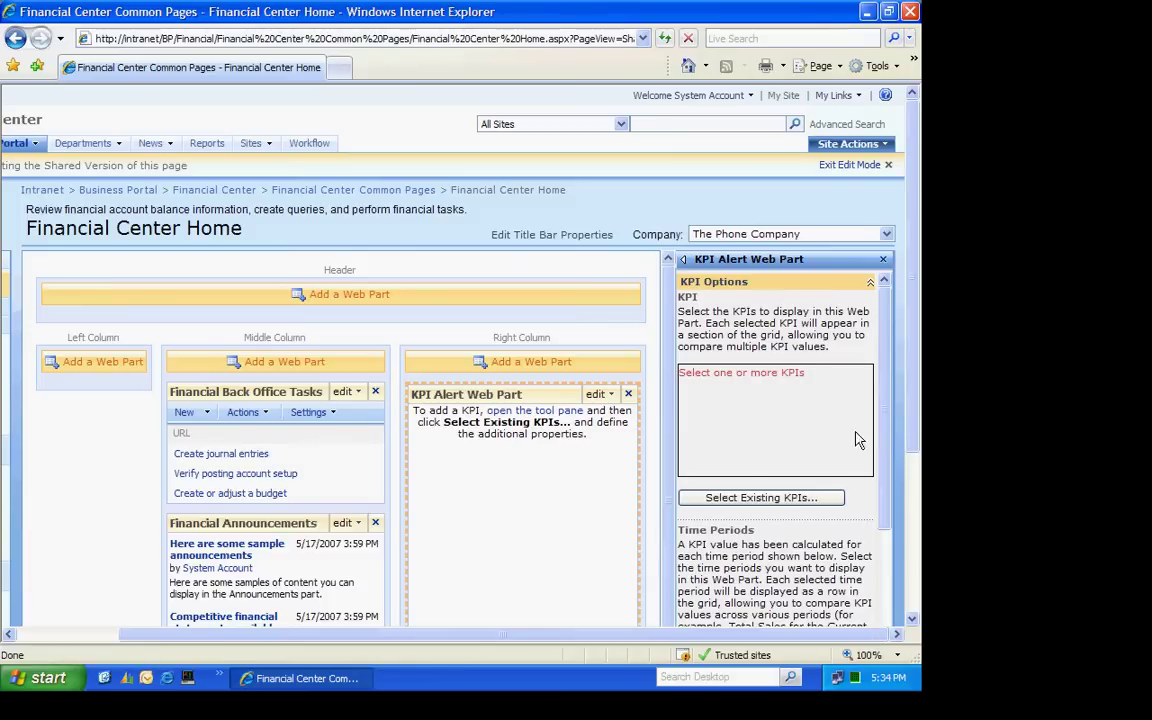
pyautogui.click(752, 508)
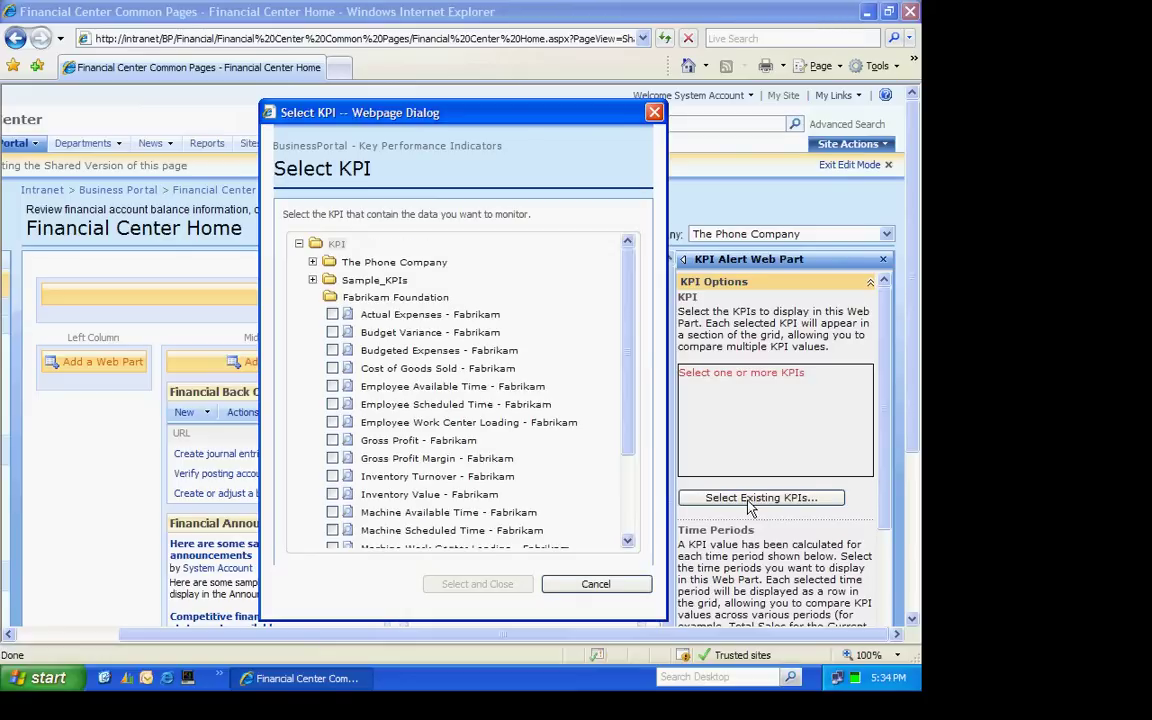
pyautogui.click(380, 263)
pyautogui.click(345, 297)
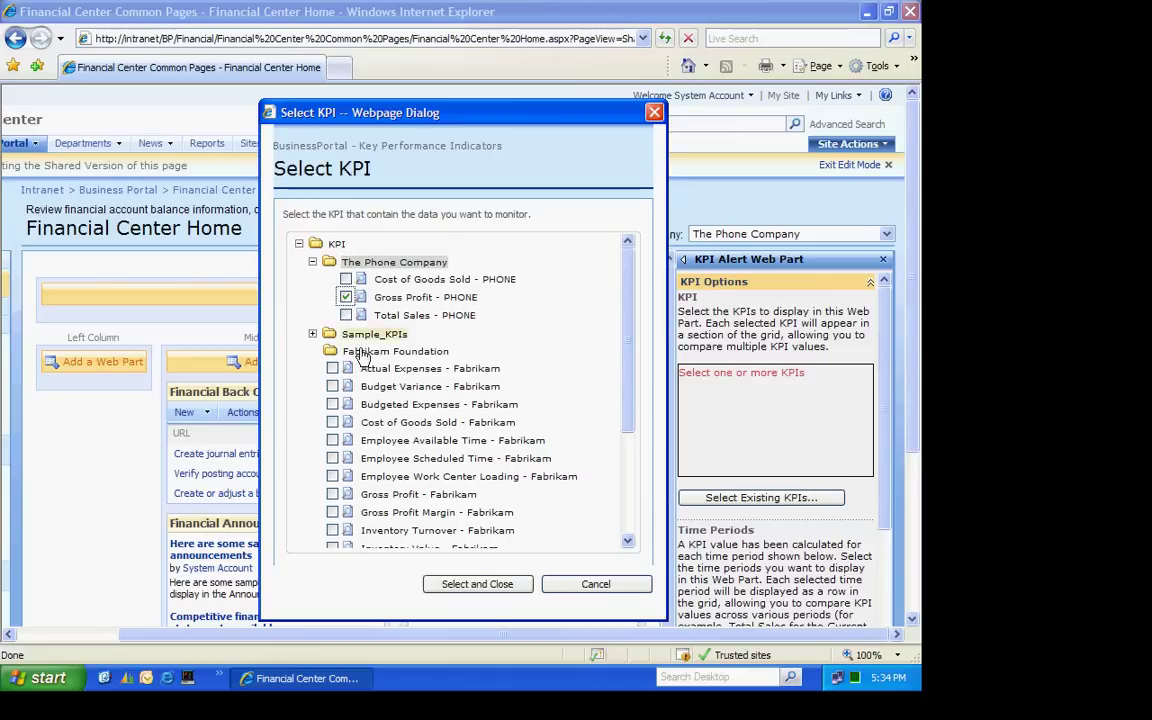
pyautogui.click(477, 585)
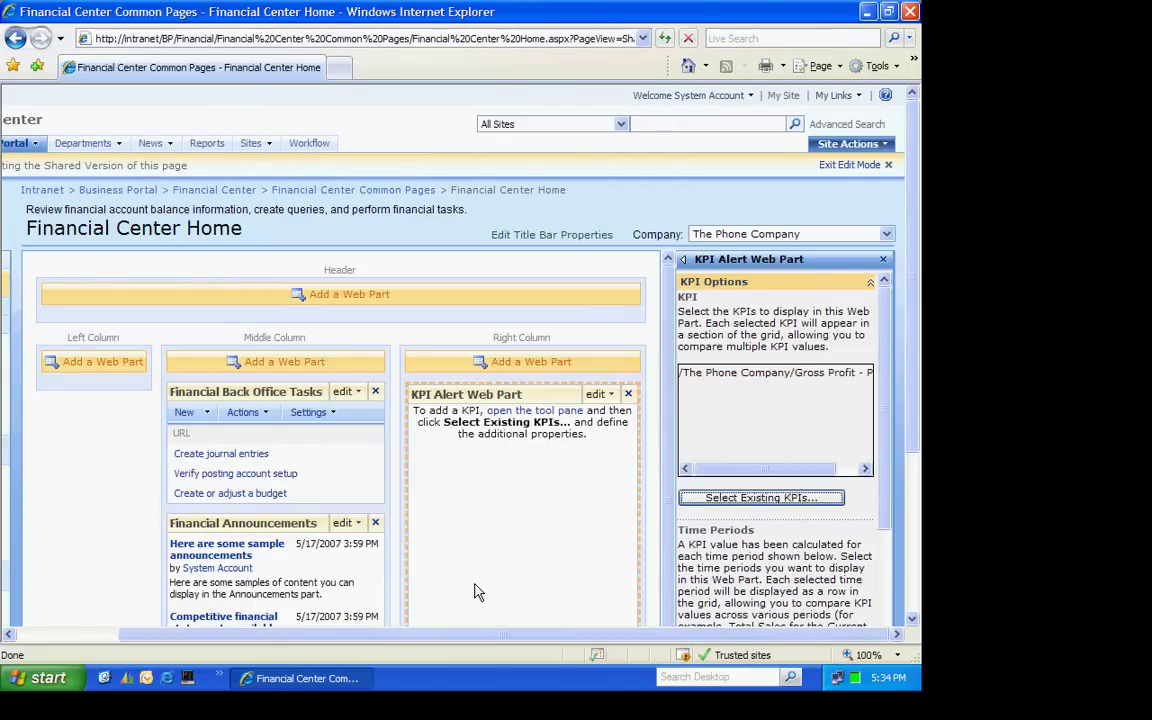
# Select fiscal Current Year, Previous Year, Current Period and Previous Period as the alert periods
pyautogui.click(914, 620)
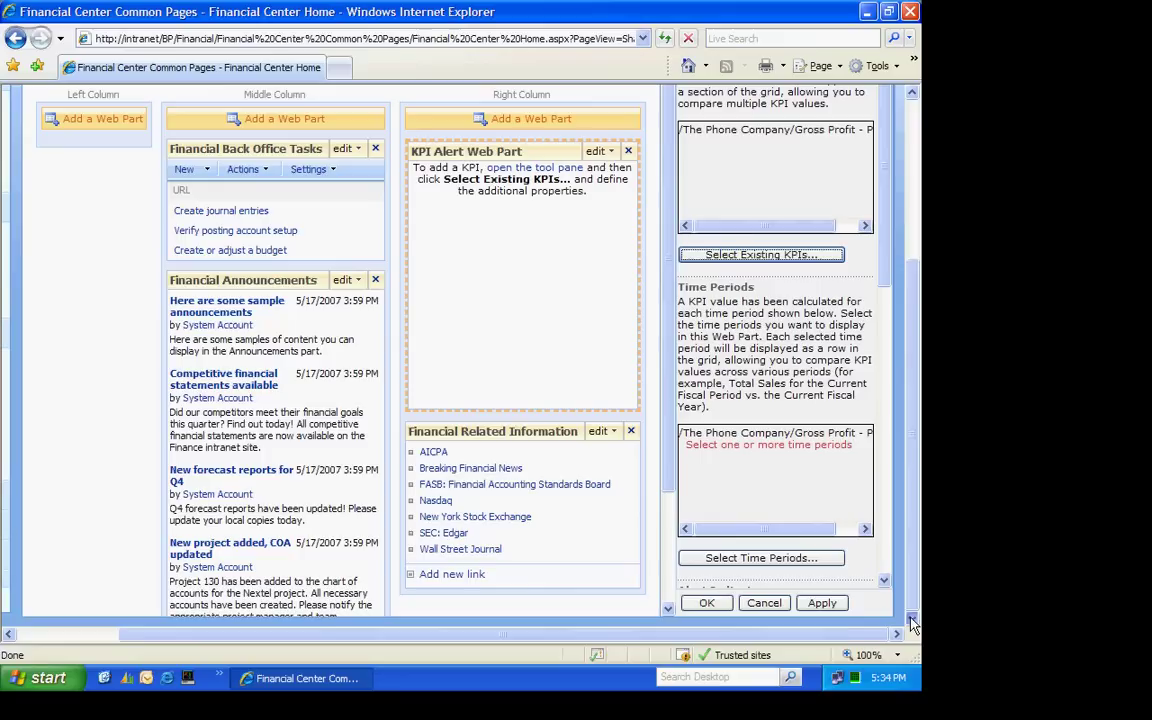
pyautogui.click(758, 566)
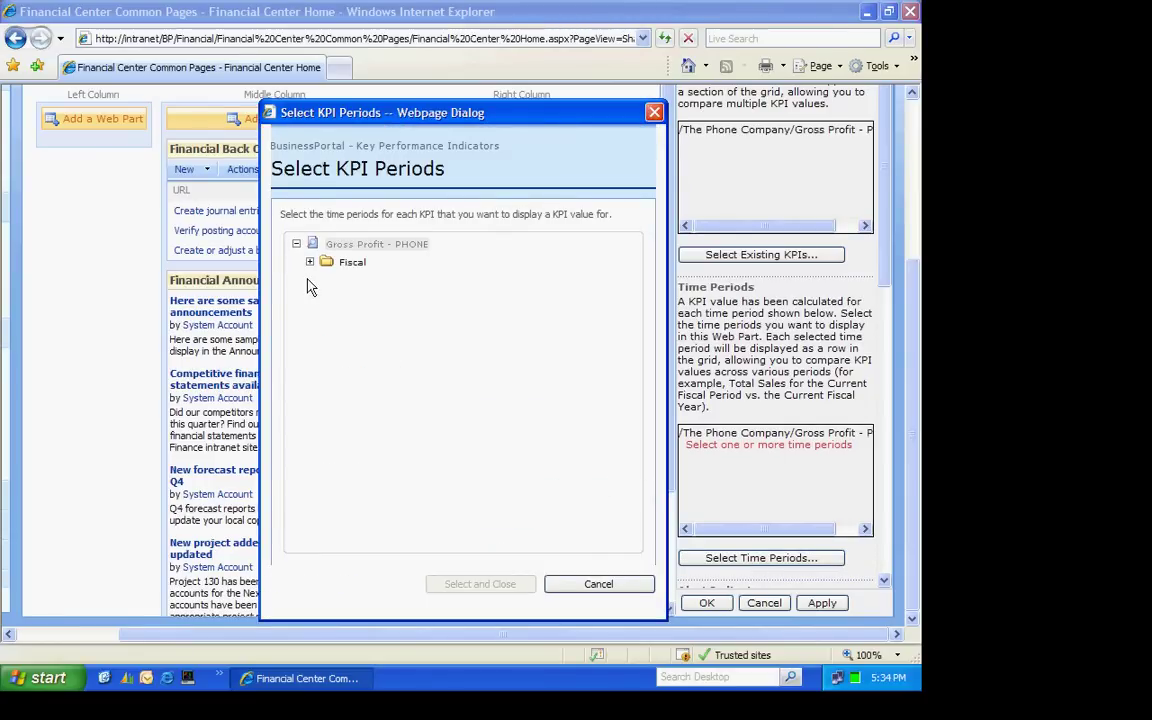
pyautogui.click(310, 262)
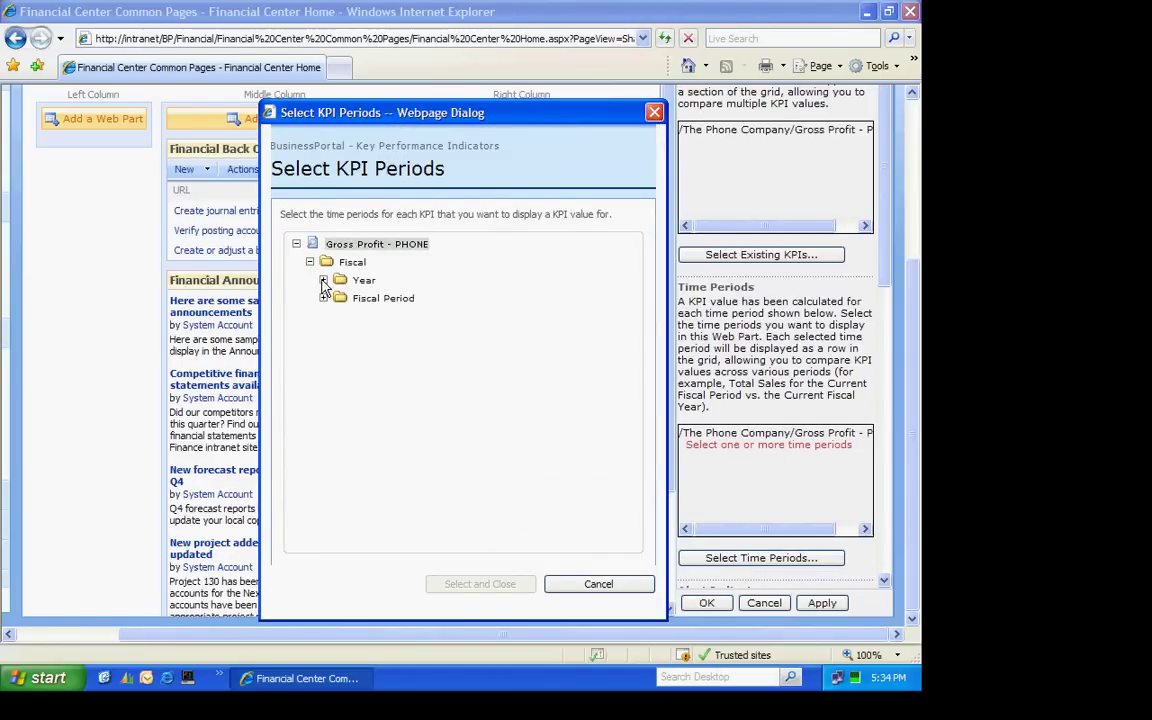
pyautogui.click(323, 280)
pyautogui.click(357, 297)
pyautogui.click(357, 315)
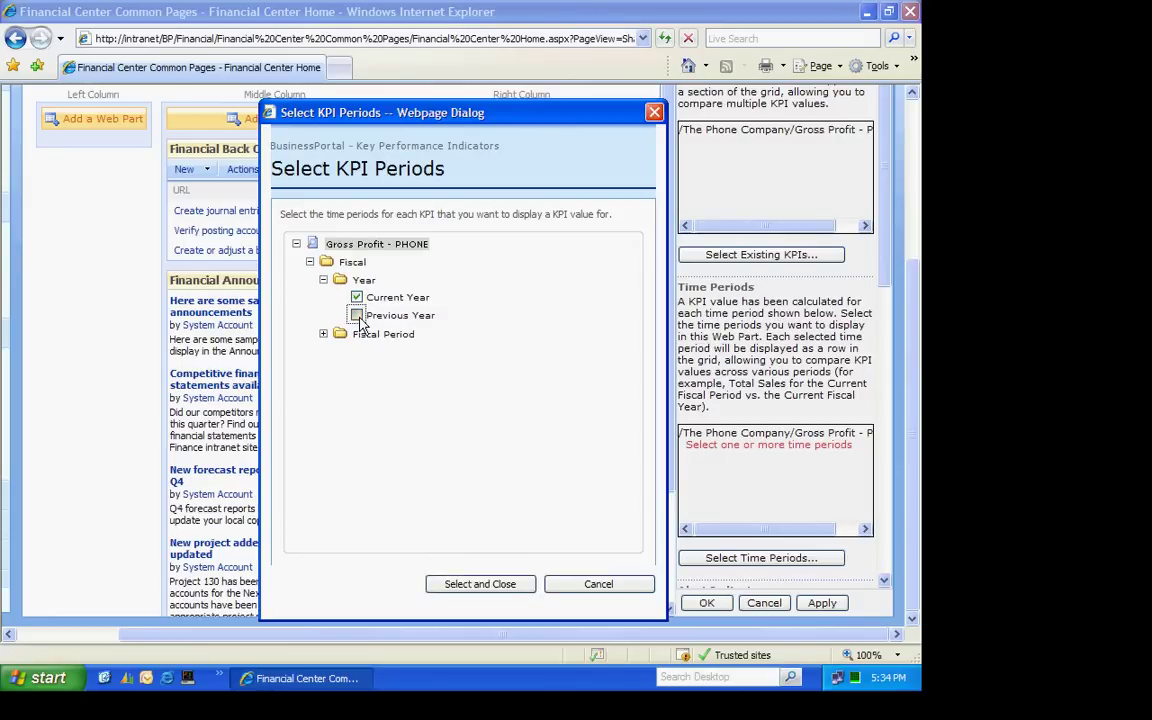
pyautogui.click(323, 334)
pyautogui.click(357, 351)
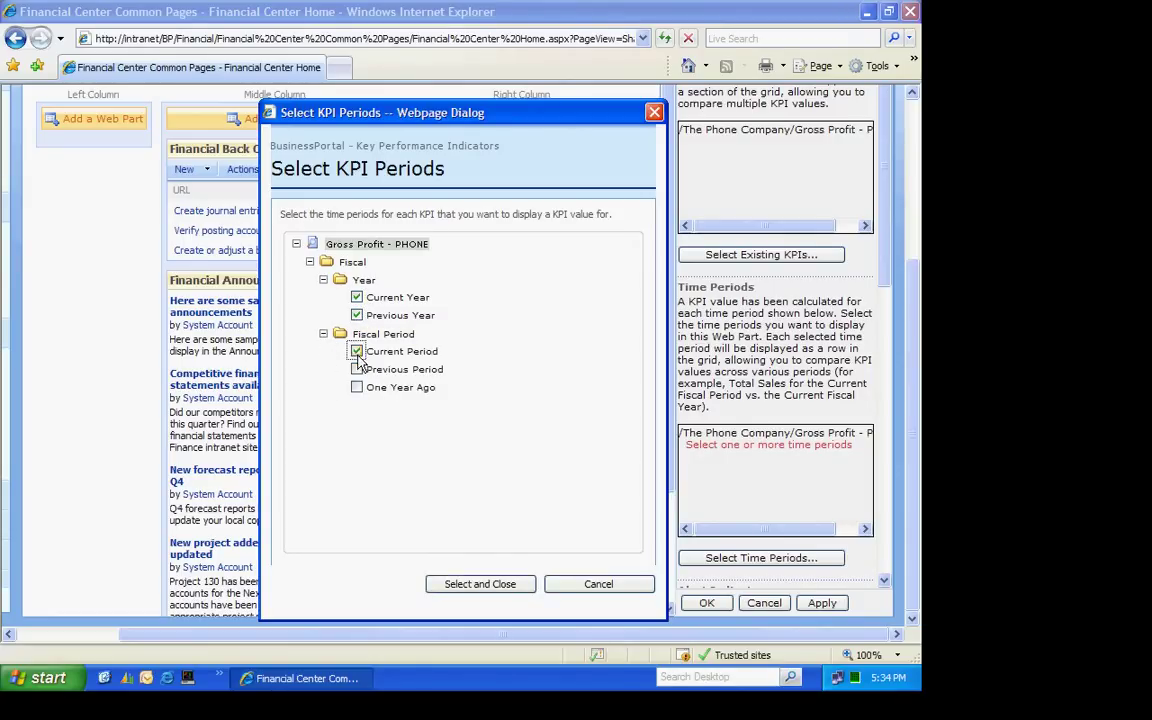
pyautogui.click(357, 369)
pyautogui.click(501, 584)
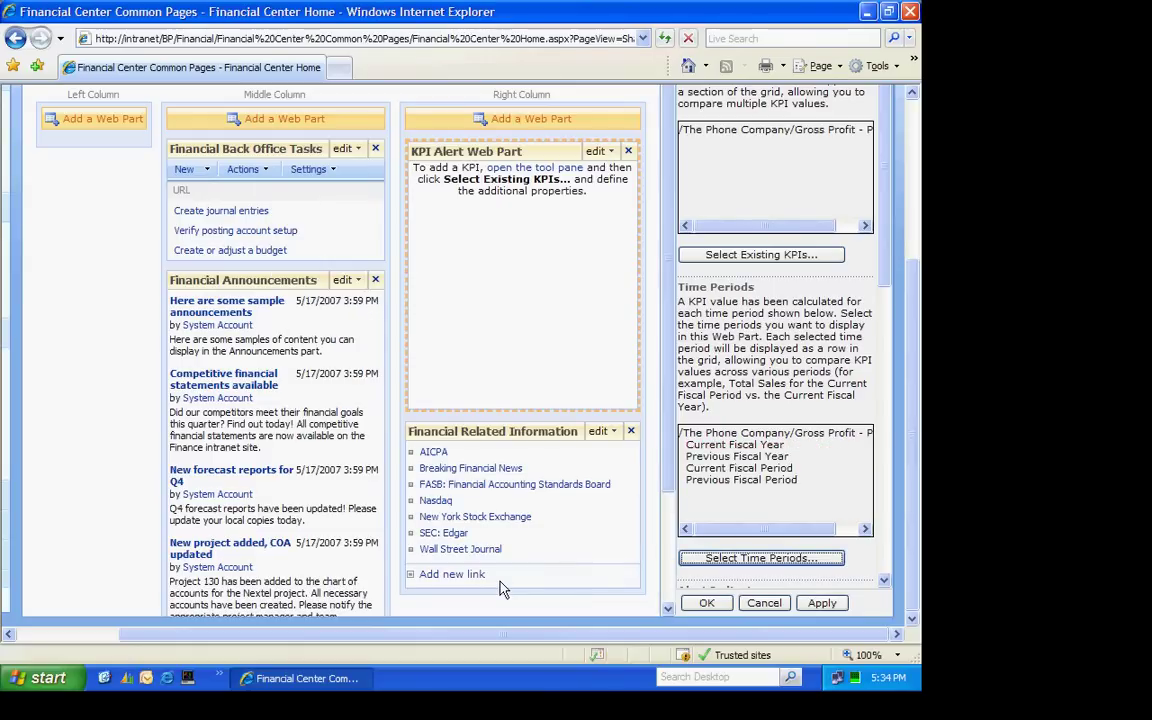
# Apply and confirm the tool pane so Gross Profit - PHONE shows ($2,217,659.06) this fiscal year
pyautogui.click(822, 604)
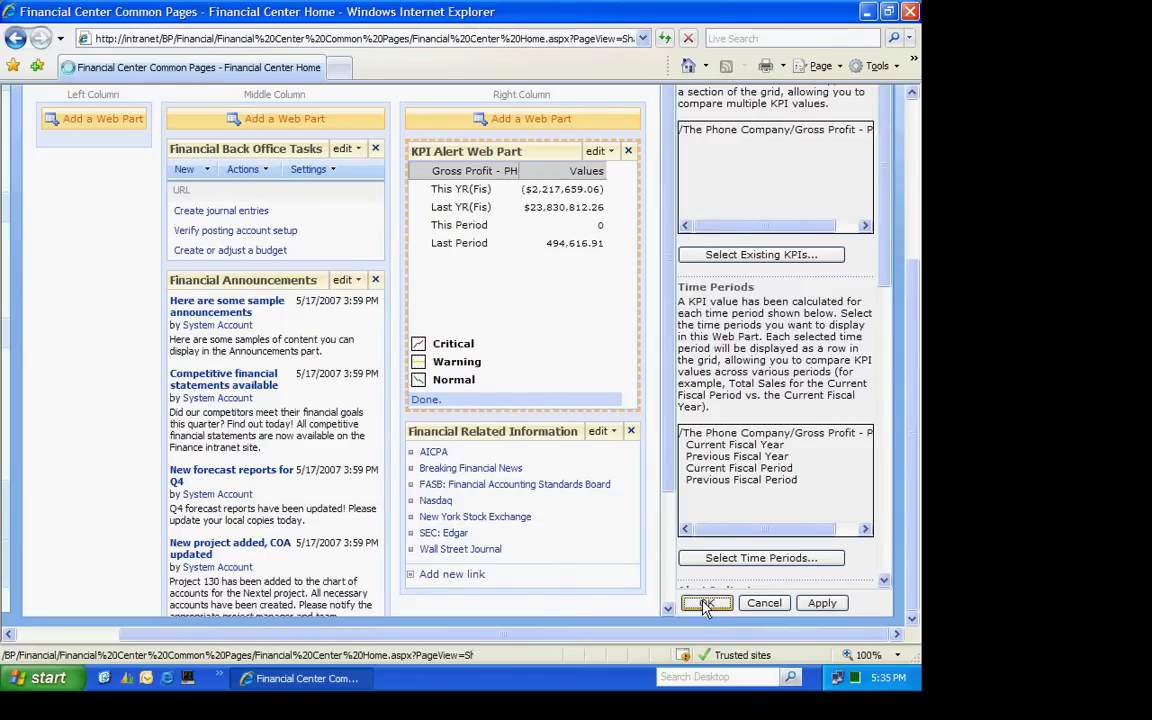
pyautogui.click(706, 603)
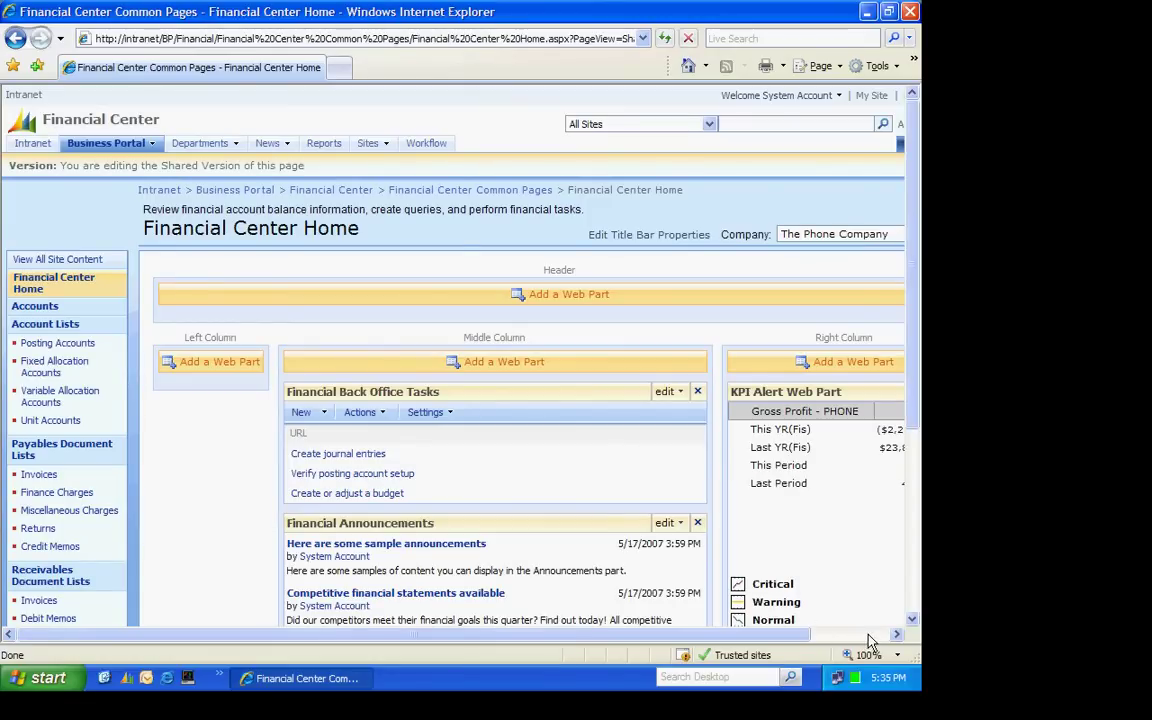
pyautogui.click(896, 634)
pyautogui.click(896, 636)
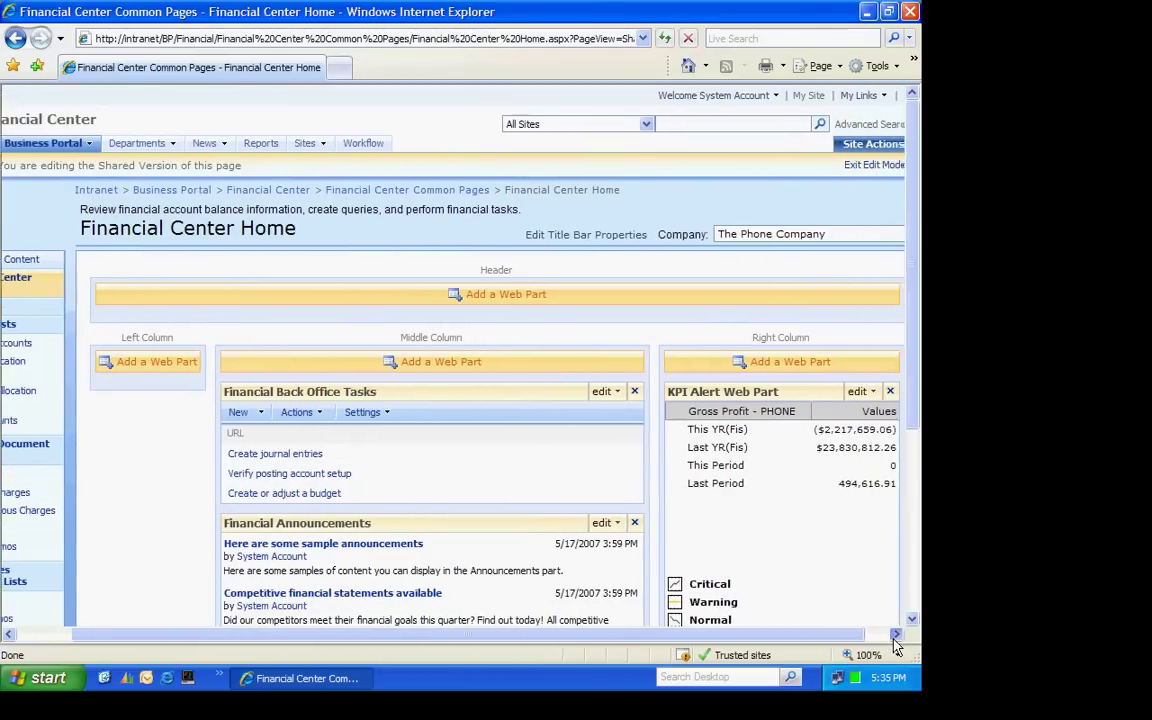
pyautogui.scroll(-4, 815, 565)
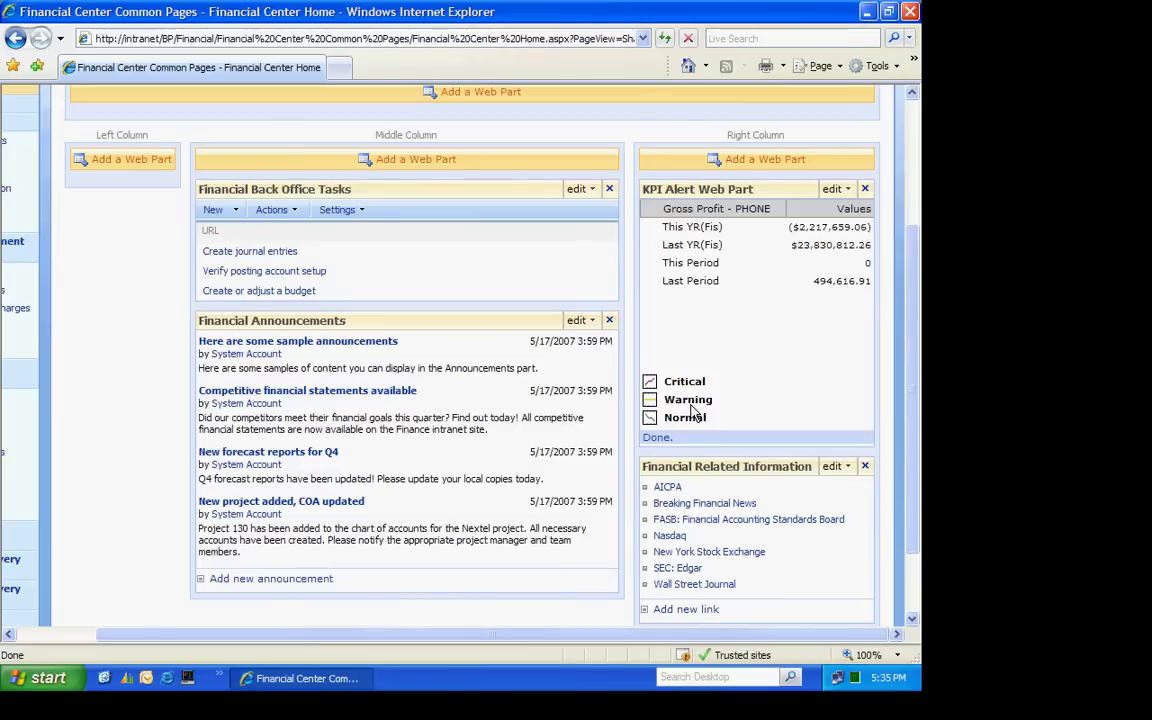
# Add a KPI List Web Part from the Business Portal web parts to the Right Column
pyautogui.click(913, 122)
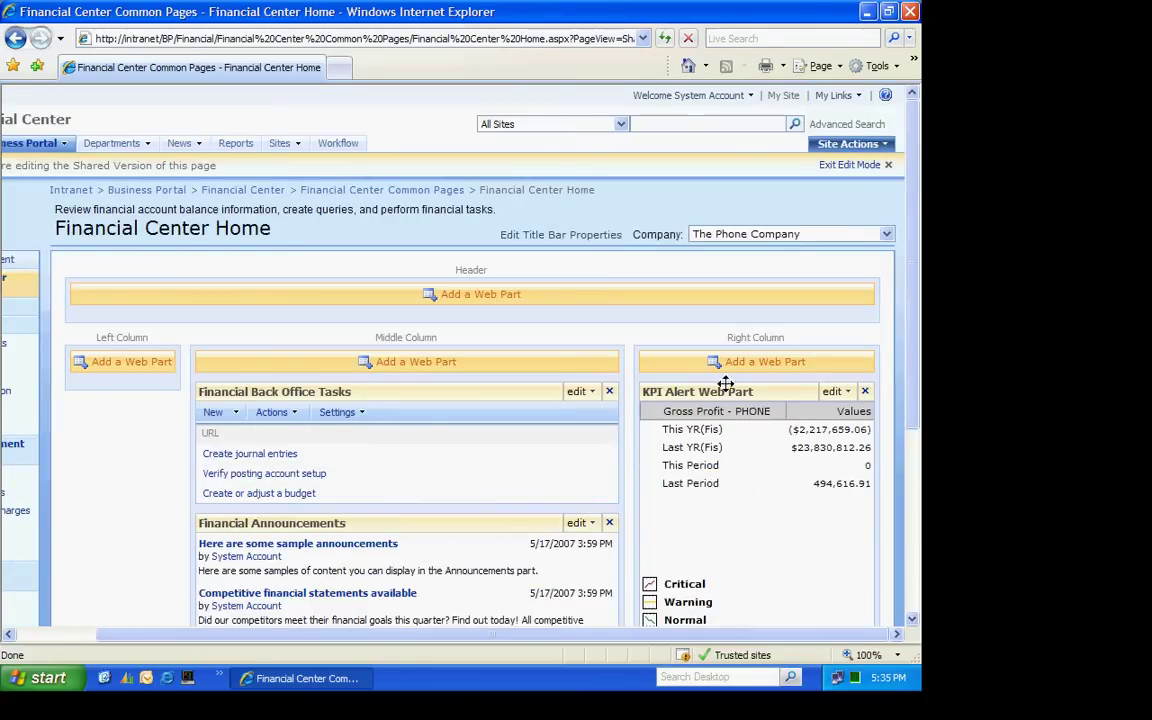
pyautogui.click(738, 366)
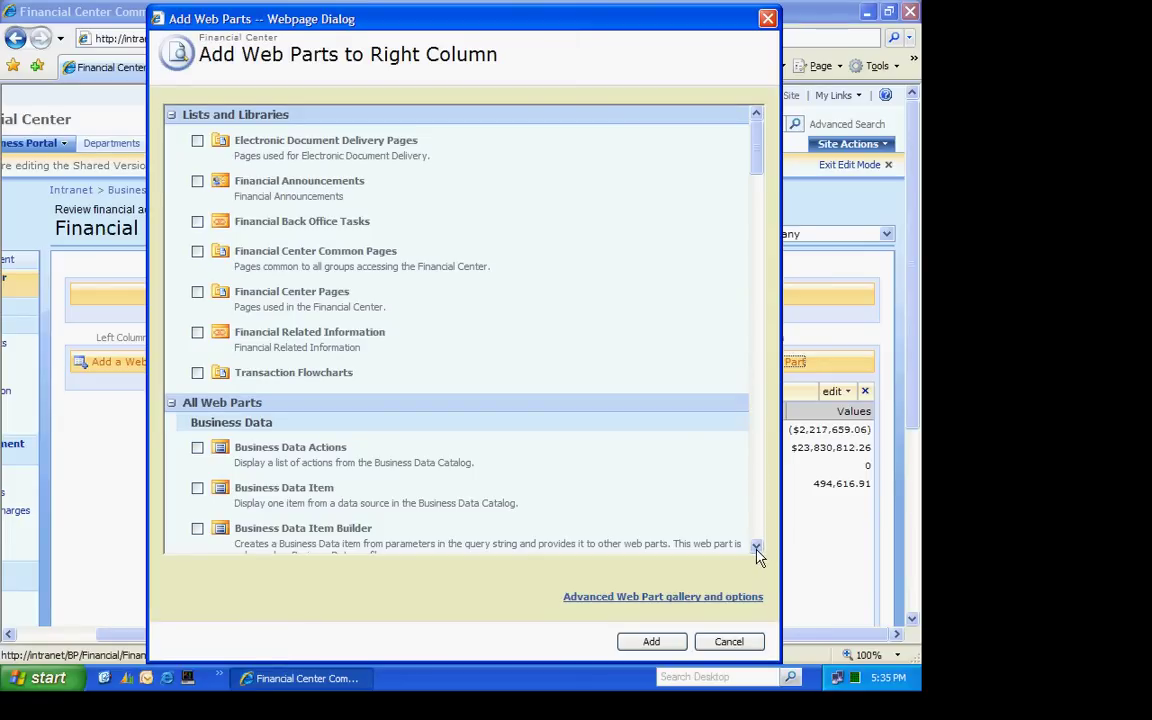
pyautogui.scroll(-6, 757, 557)
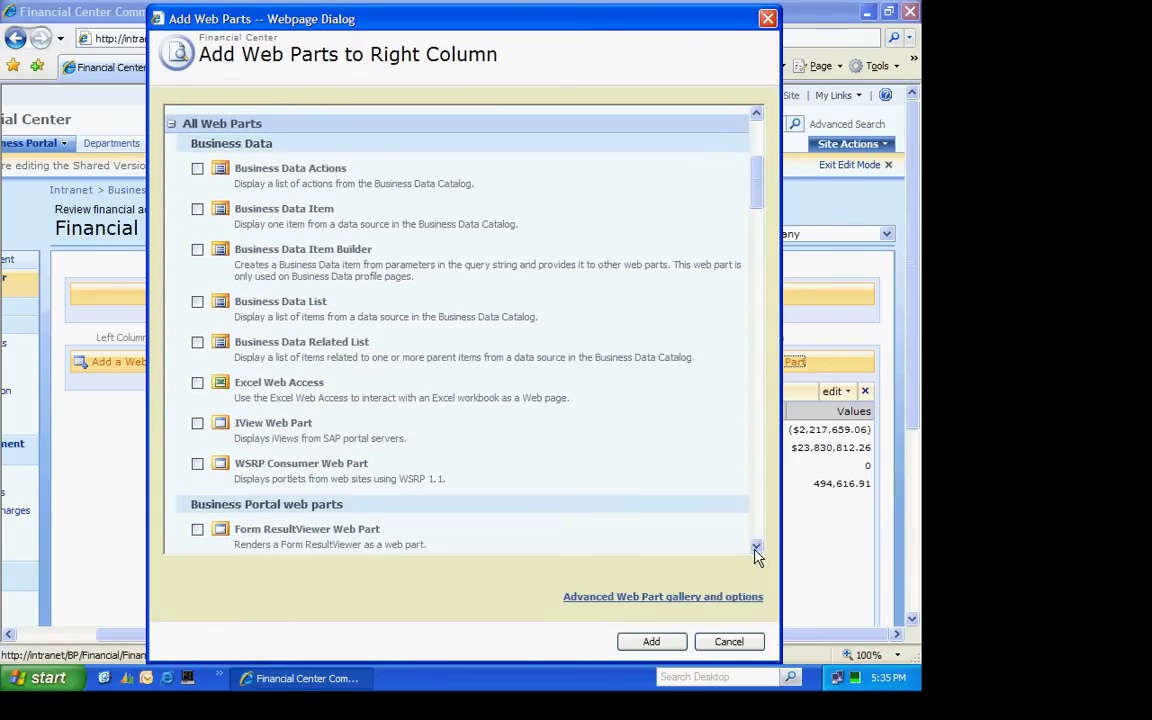
pyautogui.scroll(-3, 757, 557)
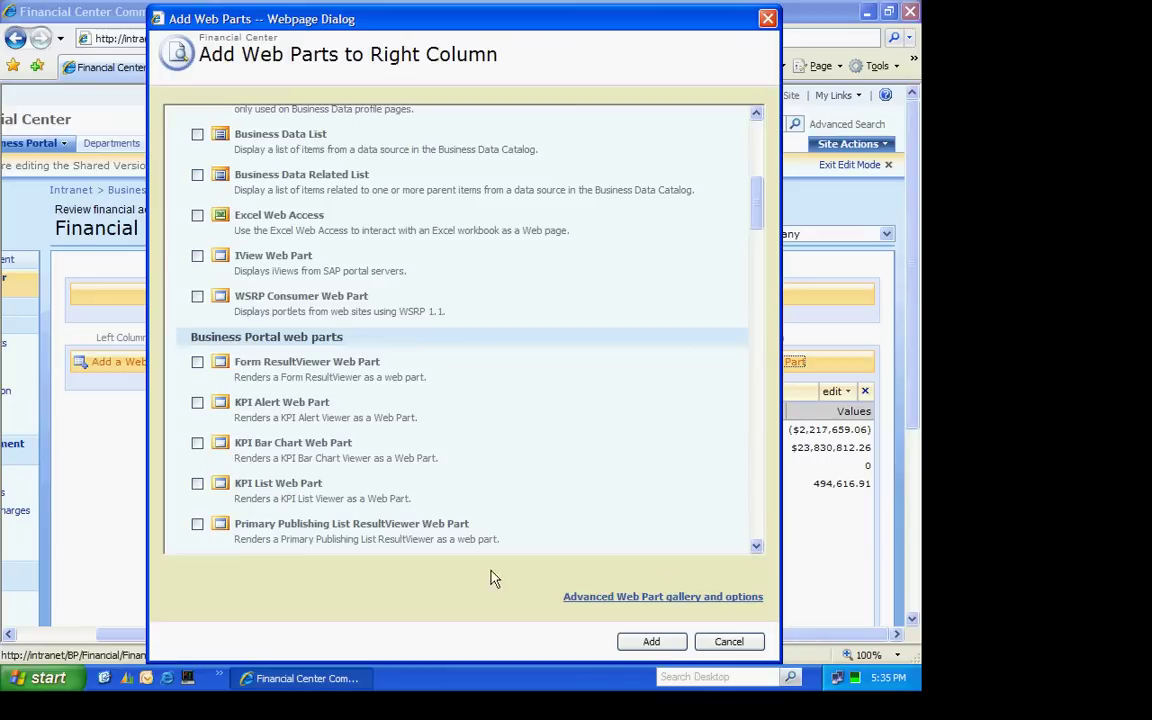
pyautogui.click(197, 484)
pyautogui.click(655, 645)
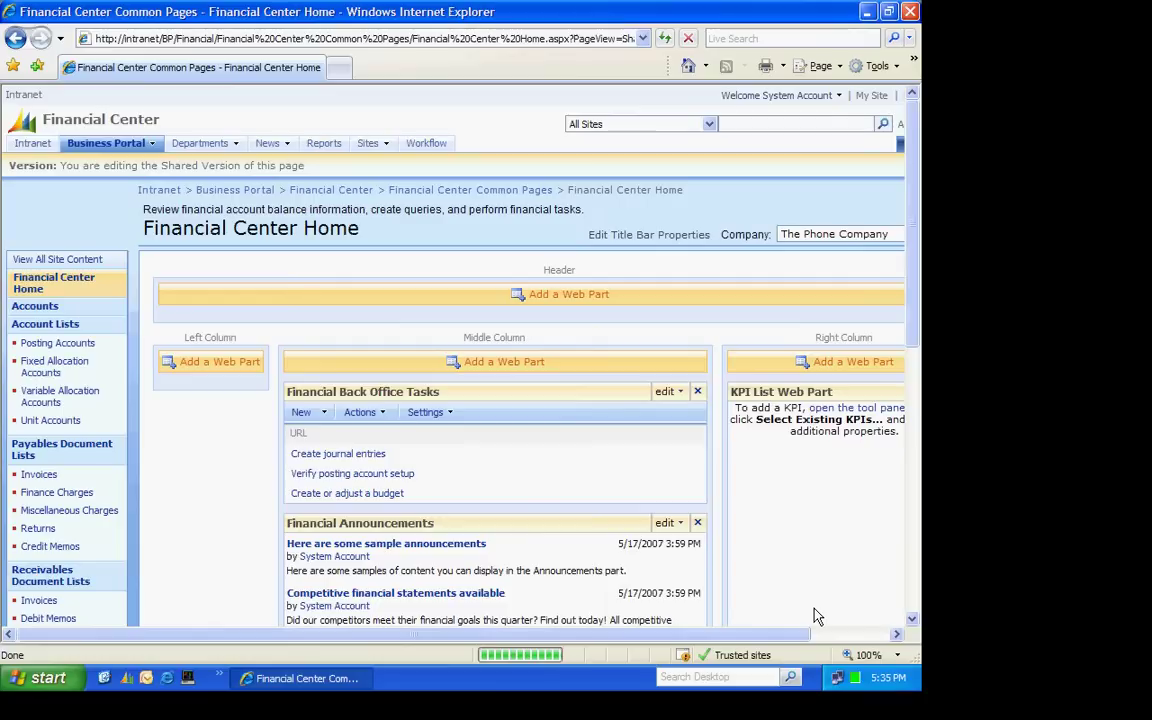
# Select The Phone Company's Total Sales - PHONE KPI for the KPI List Web Part
pyautogui.click(896, 634)
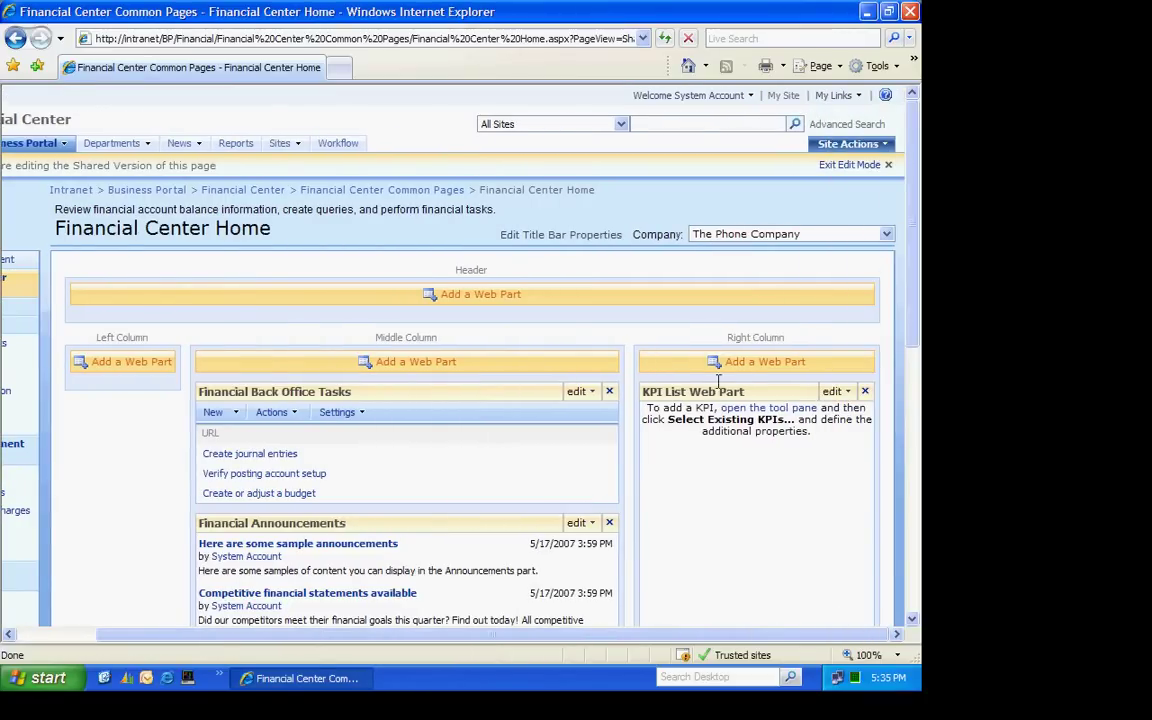
pyautogui.click(768, 407)
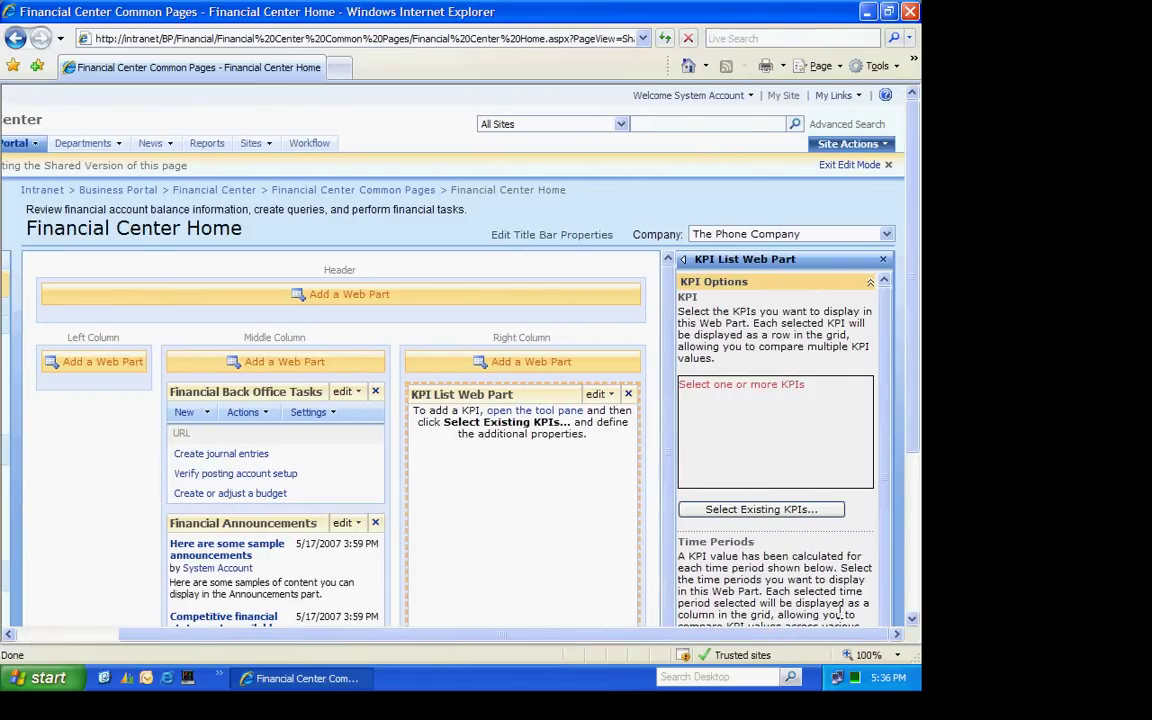
pyautogui.click(745, 512)
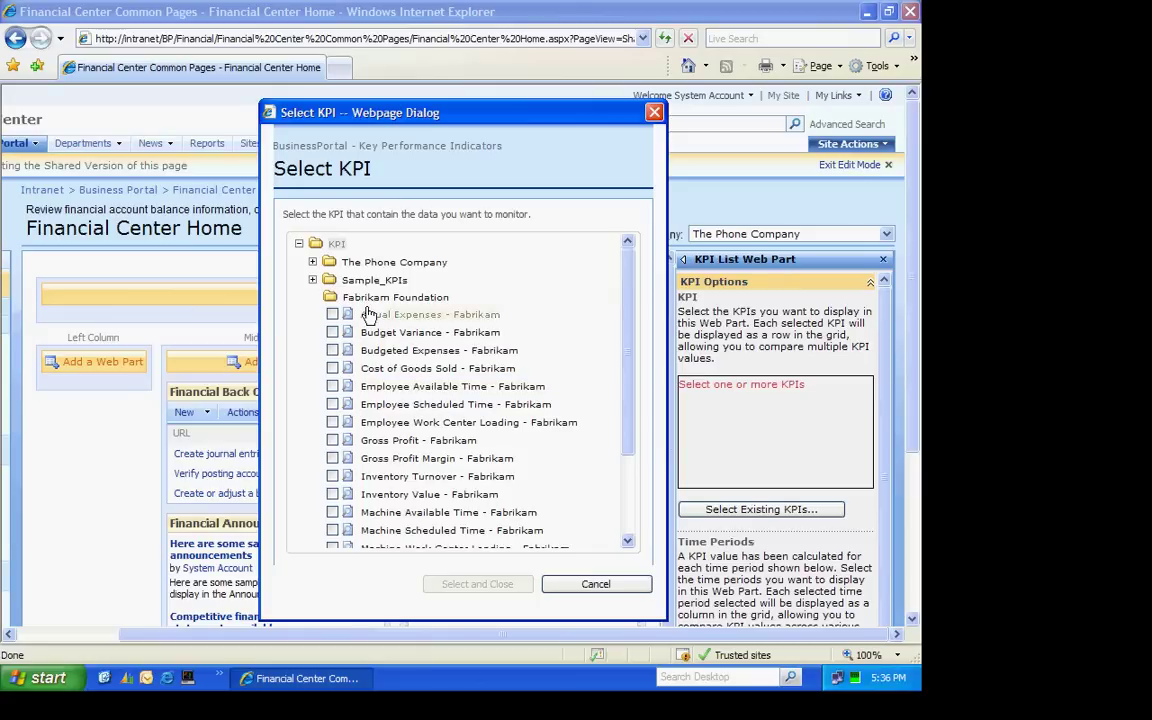
pyautogui.click(312, 262)
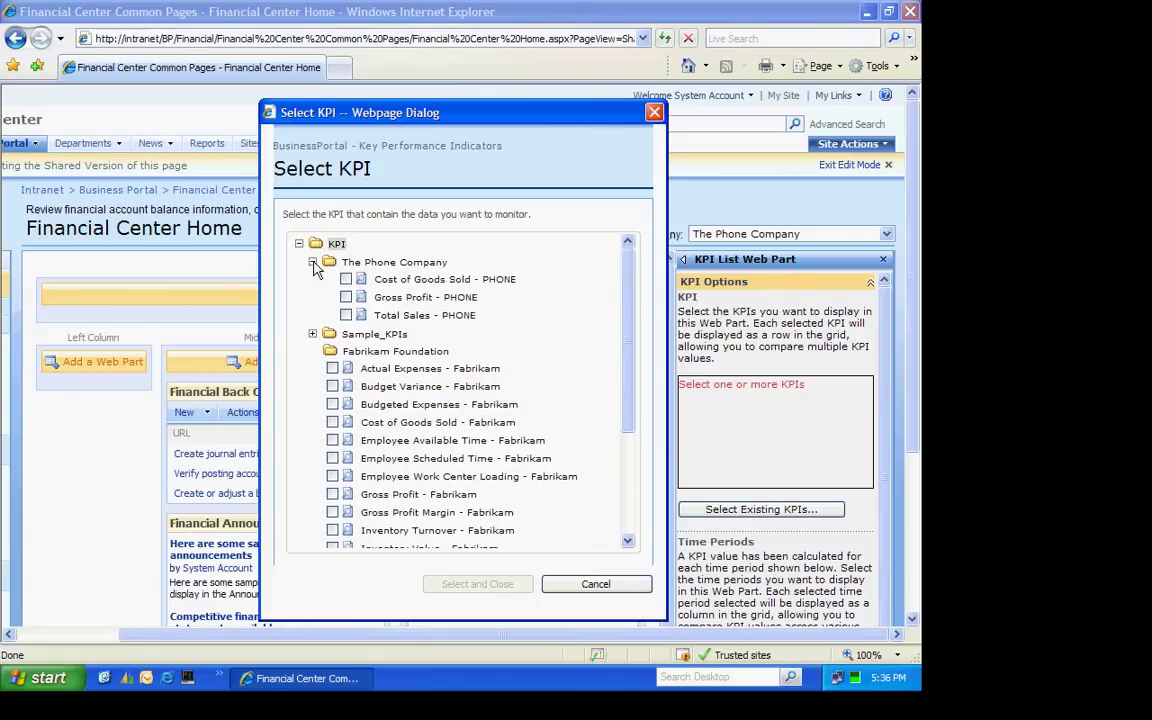
pyautogui.click(345, 315)
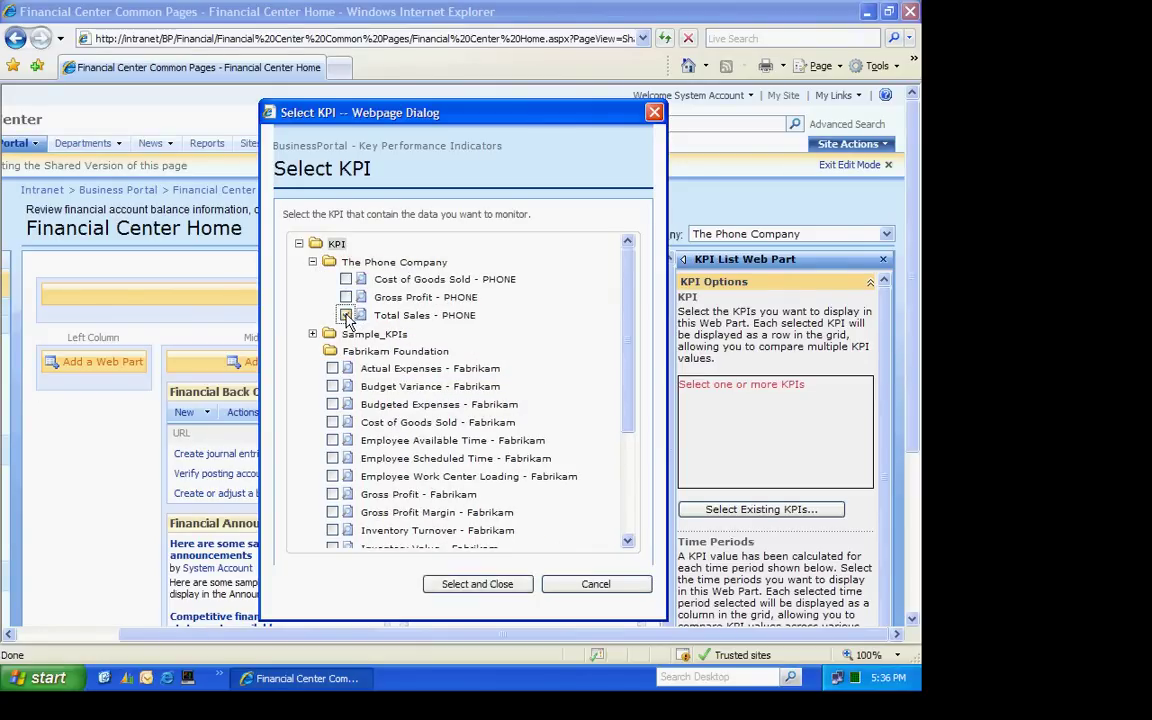
pyautogui.click(478, 584)
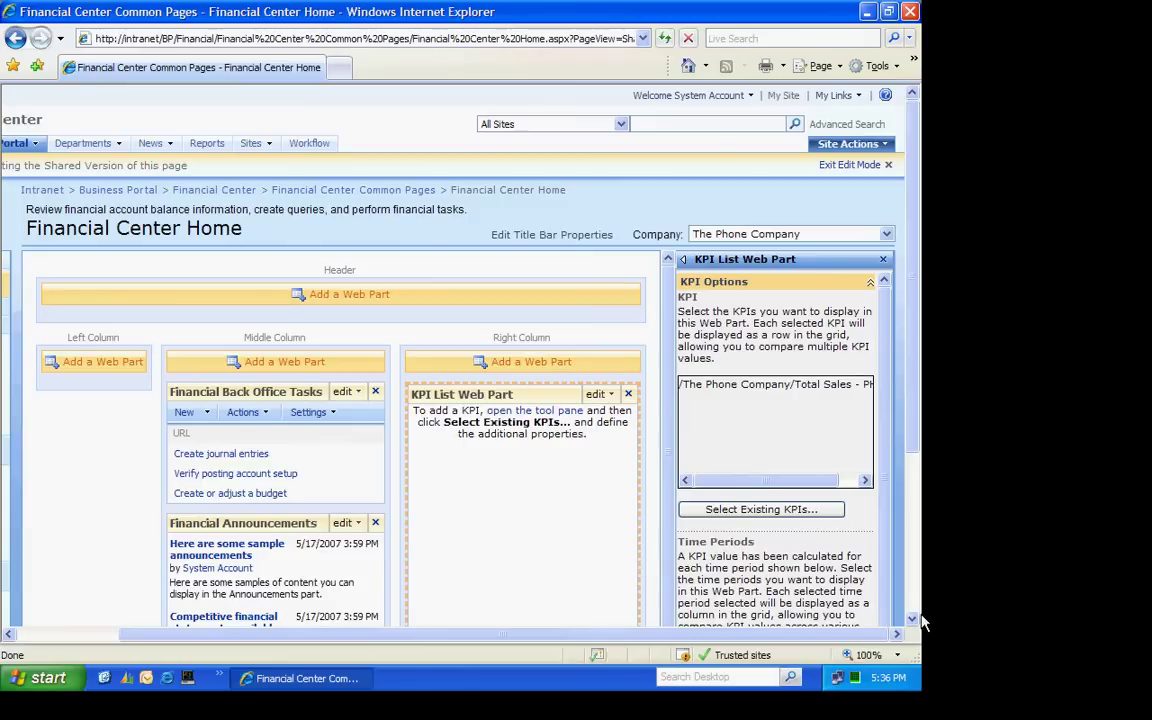
# Choose Current Year, Previous Year, Current Period and Previous Period, then save the KPI List settings
pyautogui.scroll(-5, 912, 623)
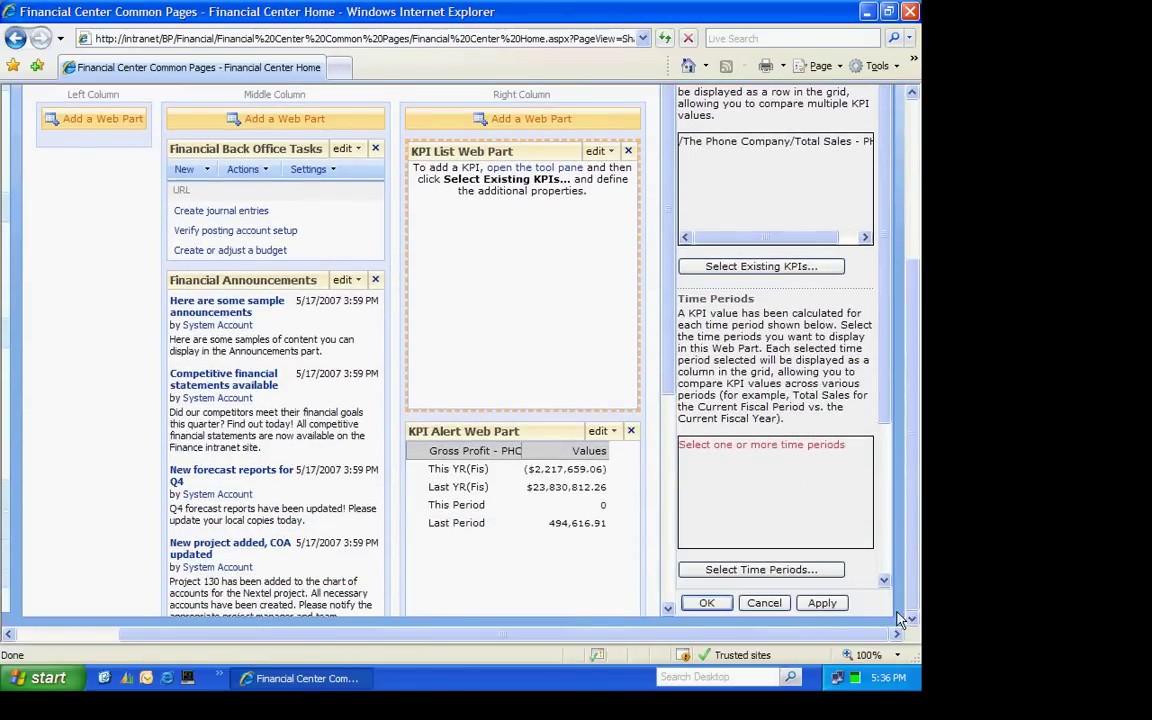
pyautogui.click(741, 579)
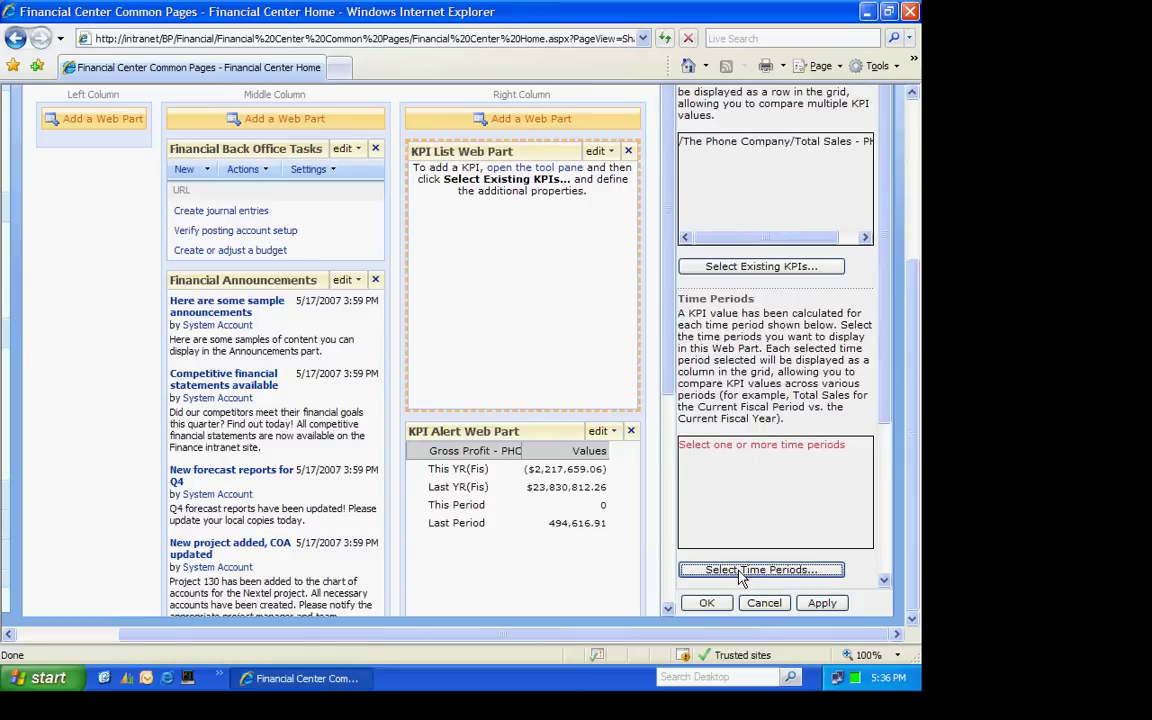
pyautogui.click(310, 262)
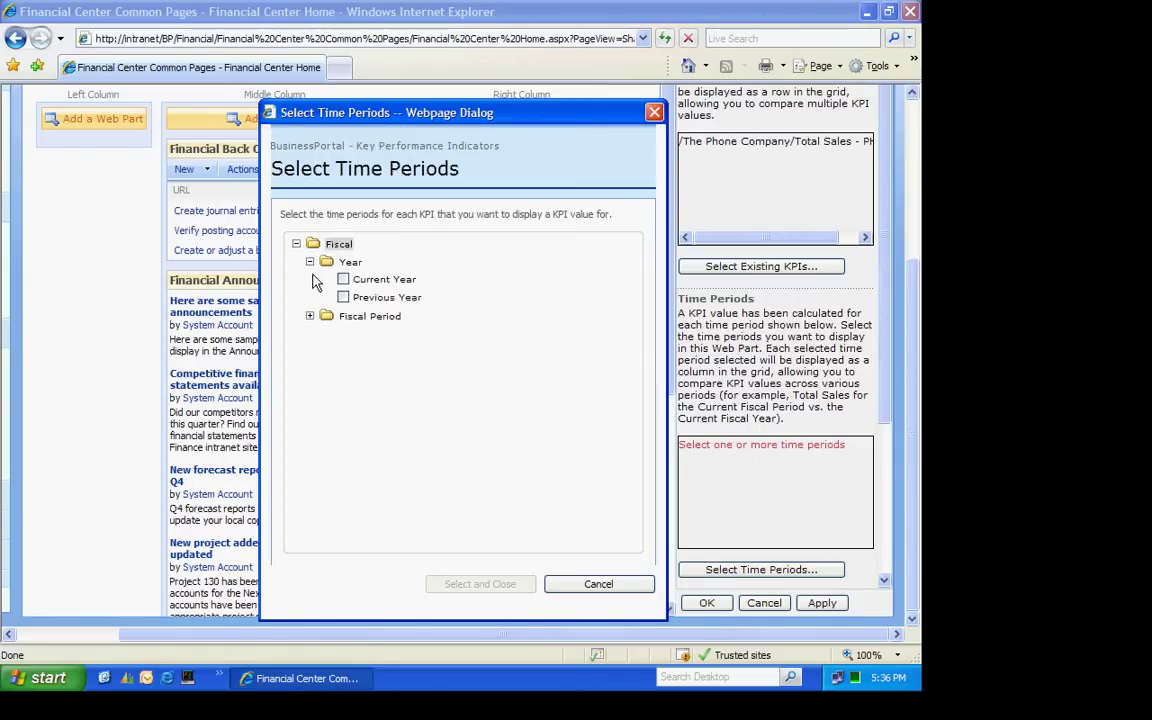
pyautogui.click(343, 279)
pyautogui.click(343, 297)
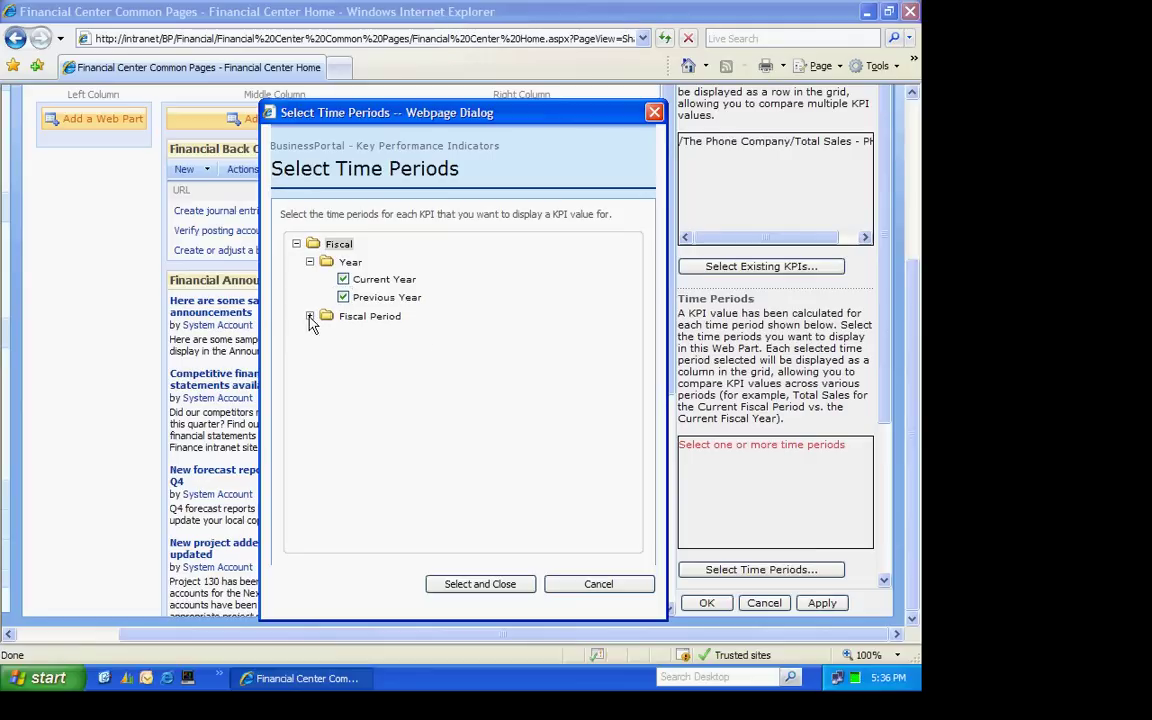
pyautogui.click(310, 316)
pyautogui.click(343, 333)
pyautogui.click(343, 351)
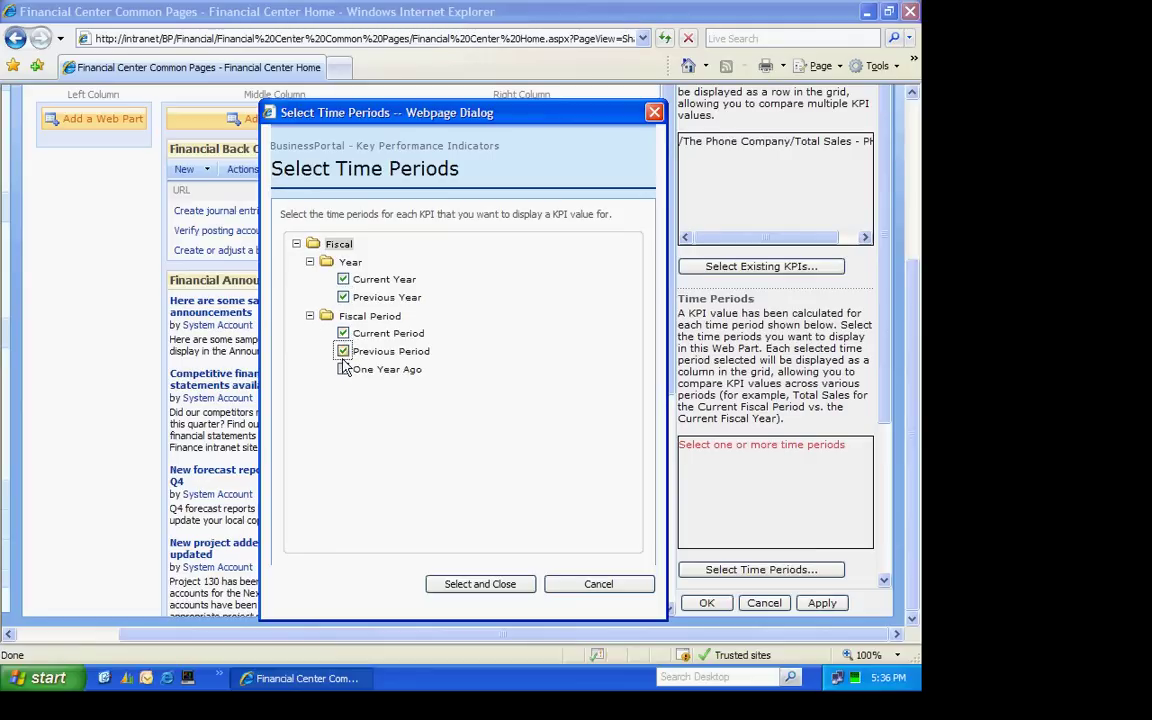
pyautogui.click(515, 586)
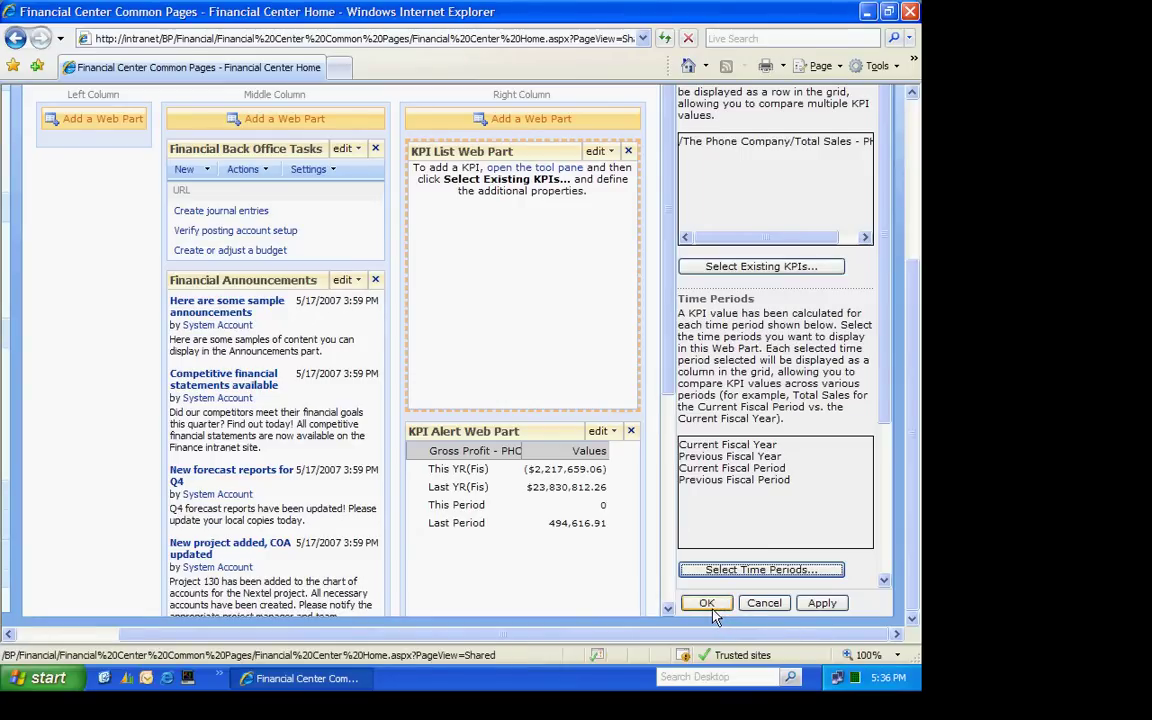
pyautogui.click(822, 603)
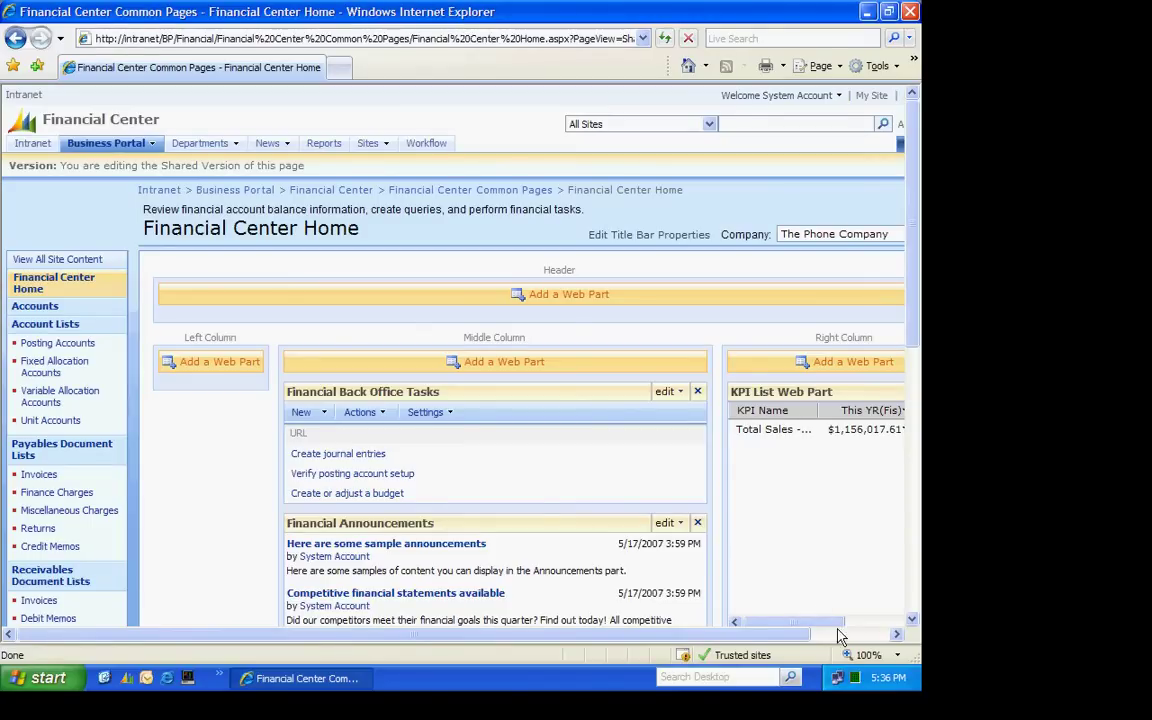
# Exit edit mode and bring up the Total Sales KPI description tooltip on Financial Center Home
pyautogui.click(897, 636)
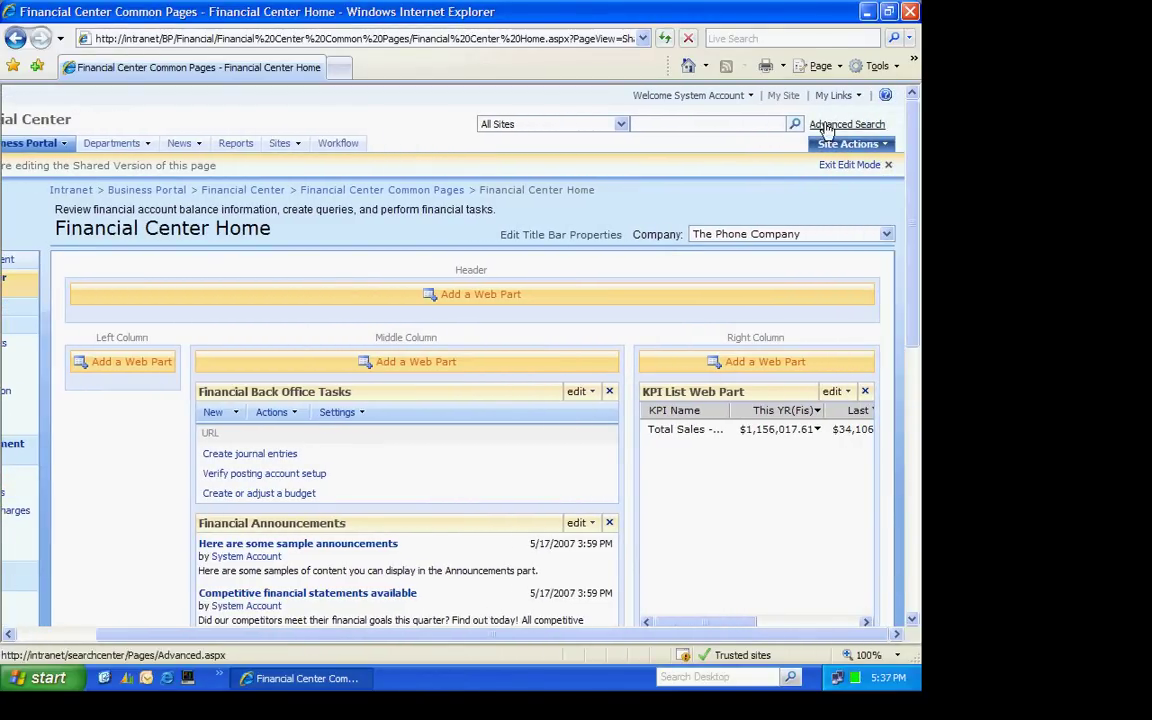
pyautogui.click(833, 172)
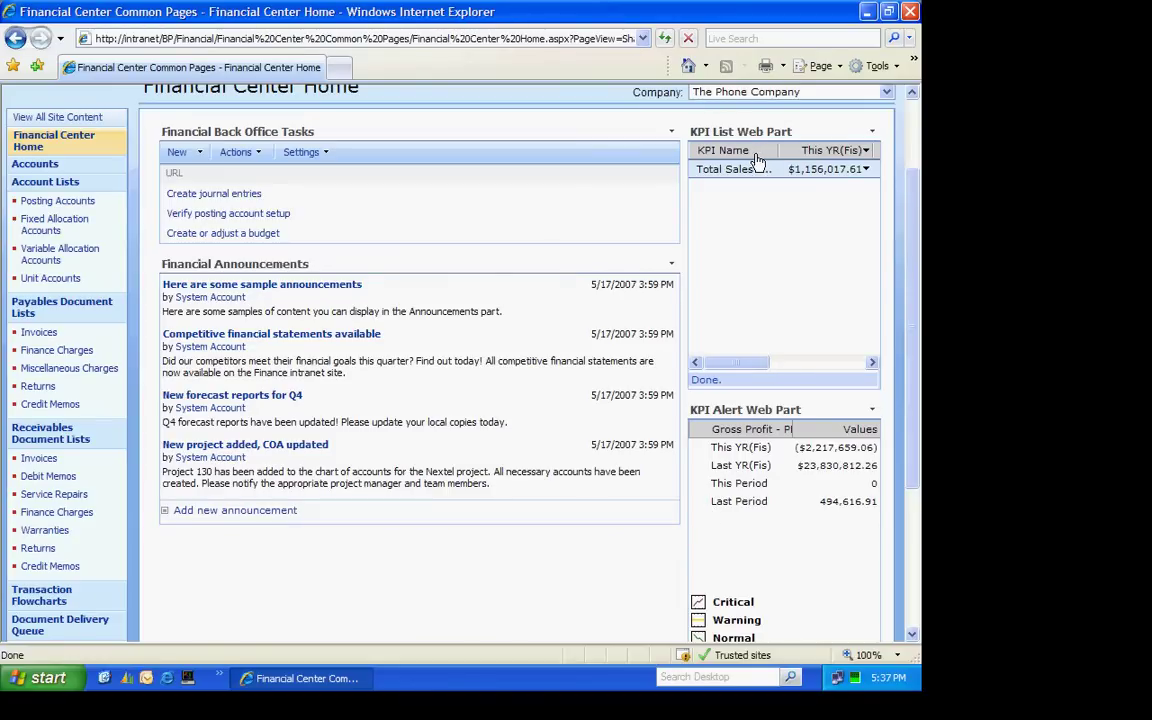
pyautogui.moveTo(736, 176)
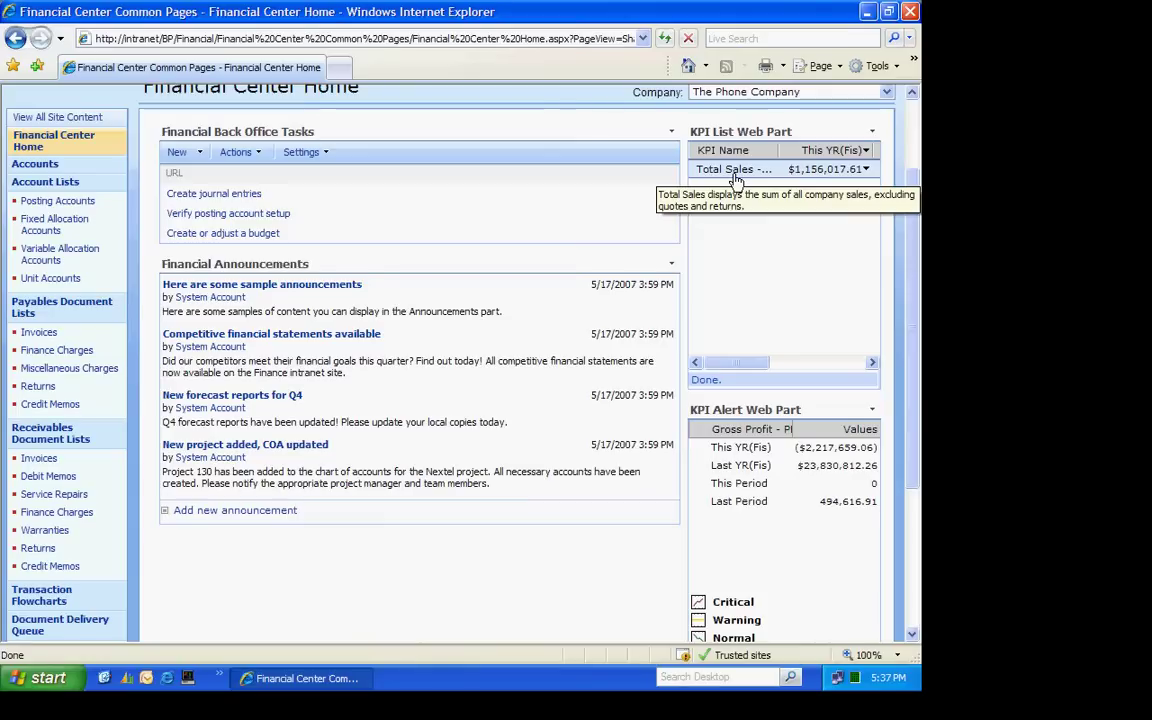